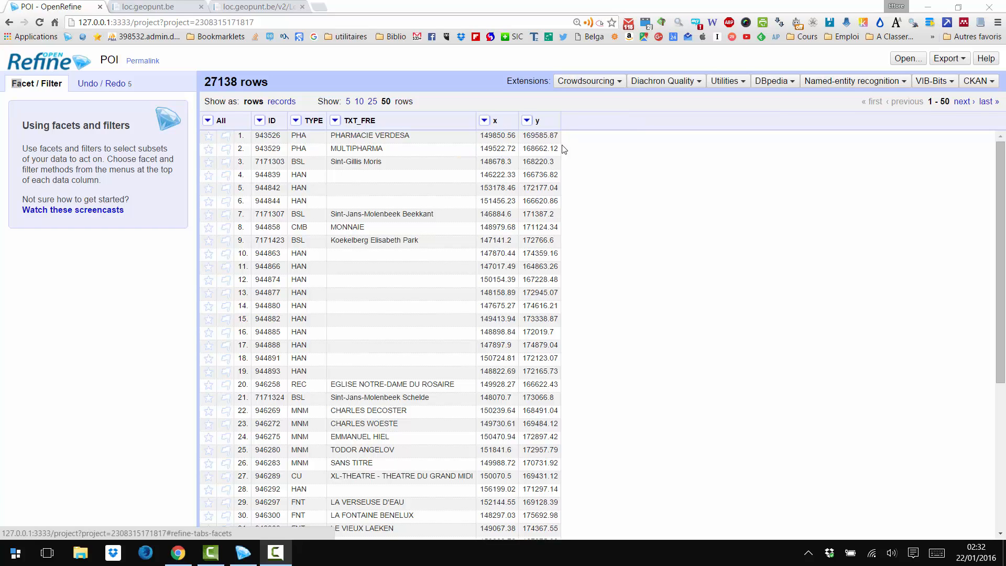
Examine the regions covered by the AGIV Geolocation API and the structure and xy coordinates of the sample Location request URL.
{"action": "left_click", "coordinate": [167, 5]}
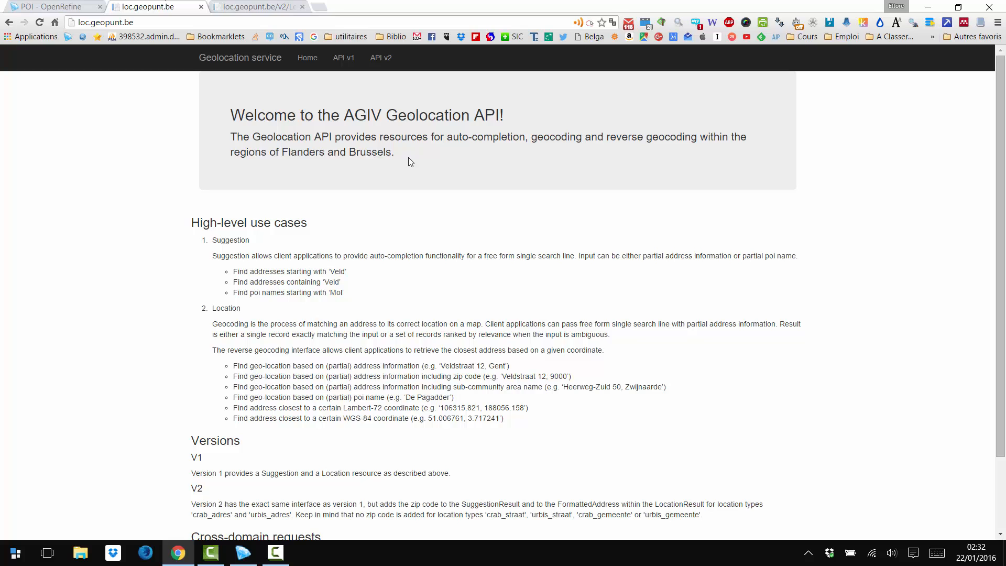
{"action": "left_click_drag", "start_coordinate": [402, 155], "coordinate": [283, 154]}
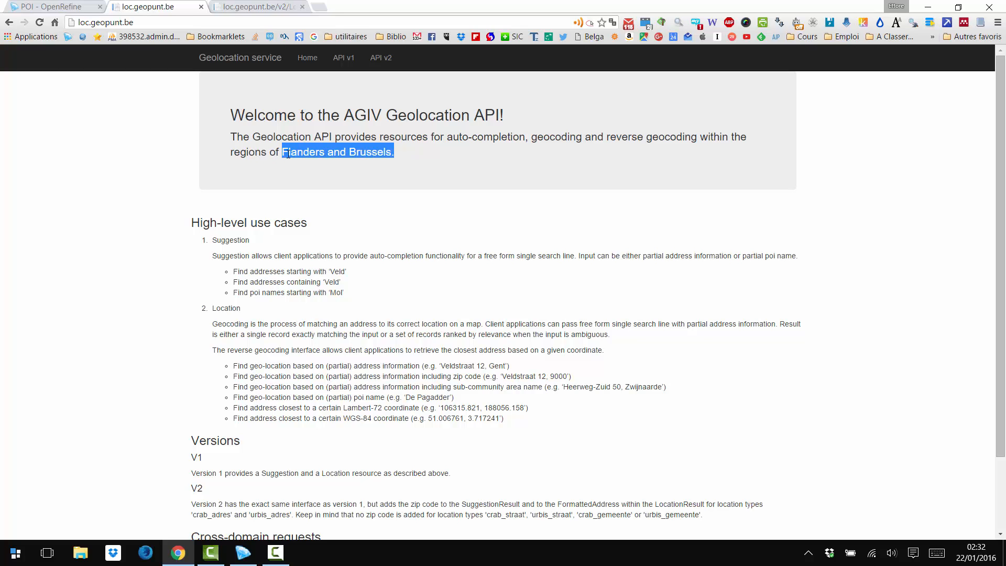
{"action": "left_click", "coordinate": [430, 155]}
{"action": "left_click", "coordinate": [272, 6]}
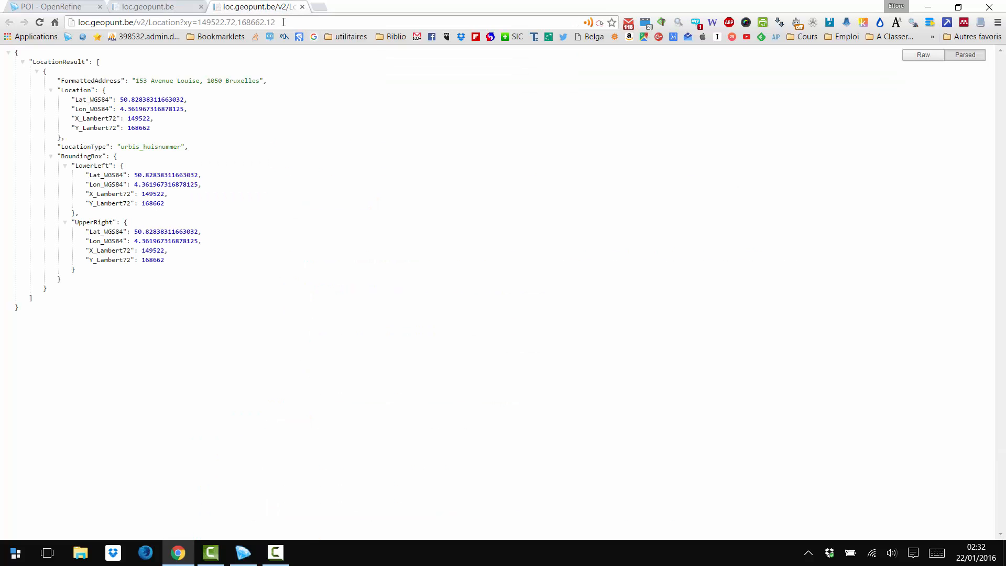
{"action": "left_click_drag", "start_coordinate": [283, 22], "coordinate": [2, 22]}
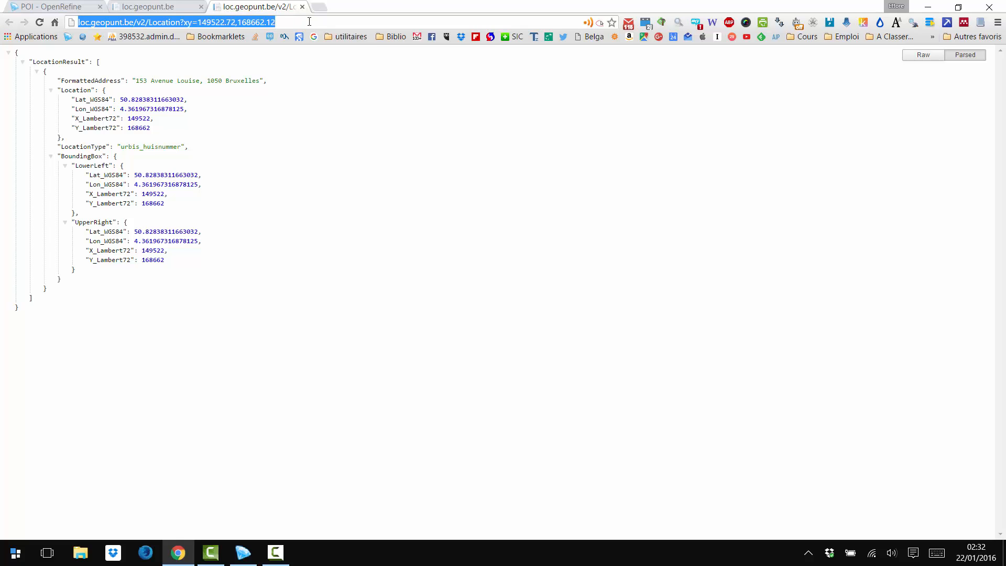
{"action": "left_click_drag", "start_coordinate": [310, 22], "coordinate": [78, 22]}
{"action": "left_click_drag", "start_coordinate": [294, 19], "coordinate": [199, 23]}
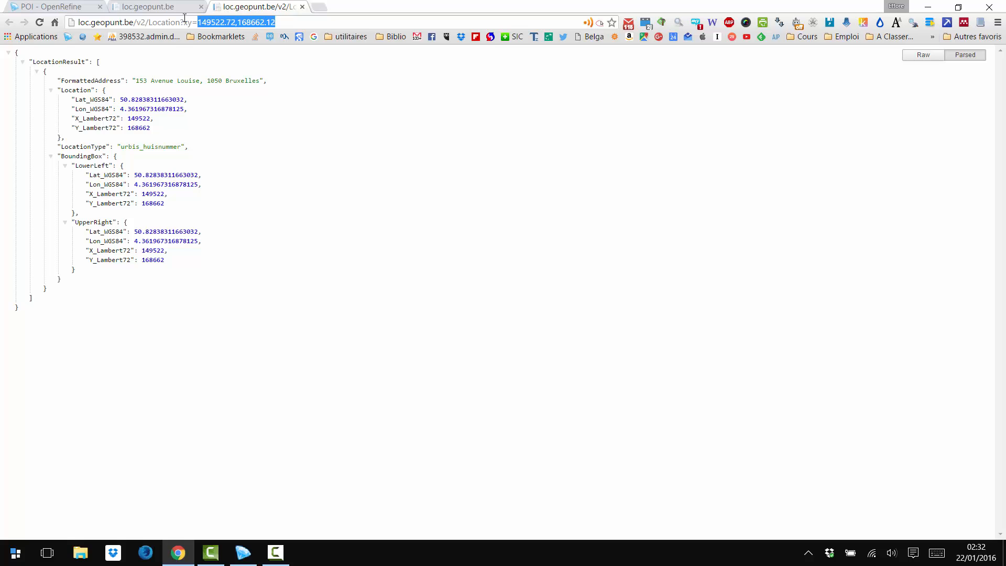
In the OpenRefine project, add a custom text facet on TXT_FRE with the expression row.index<10 and keep only the true rows.
{"action": "left_click", "coordinate": [71, 7]}
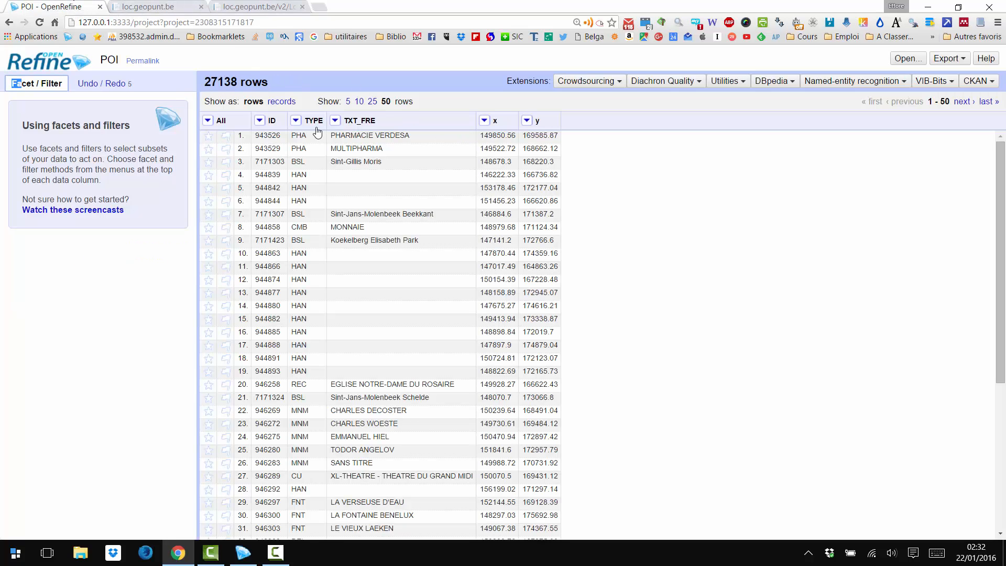
{"action": "left_click", "coordinate": [334, 122]}
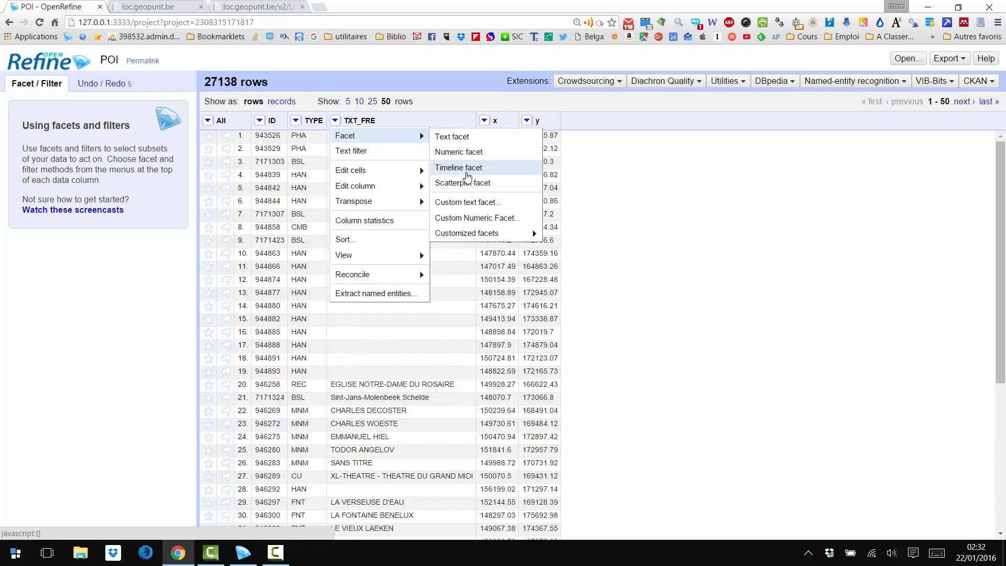
{"action": "mouse_move", "coordinate": [386, 135]}
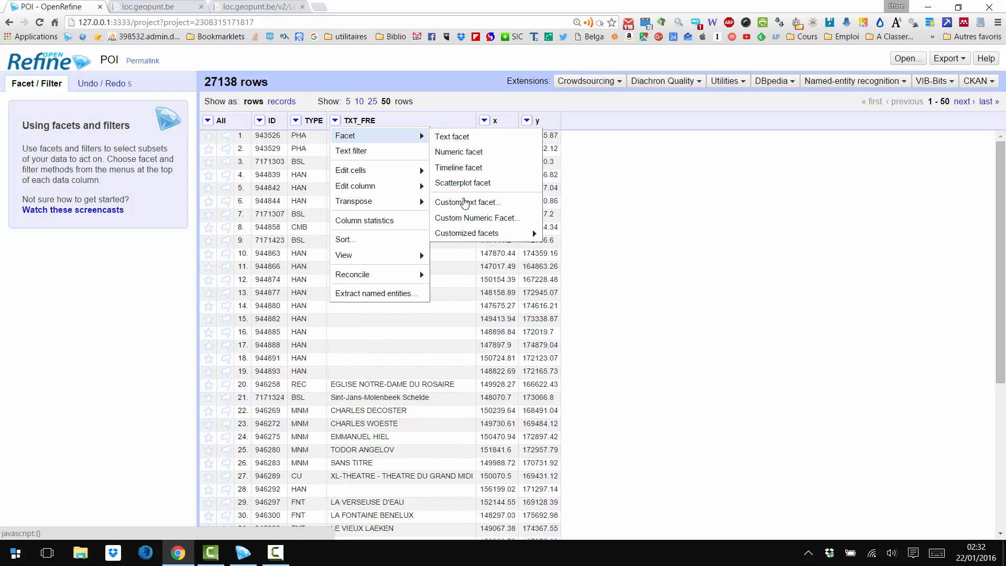
{"action": "left_click", "coordinate": [464, 203]}
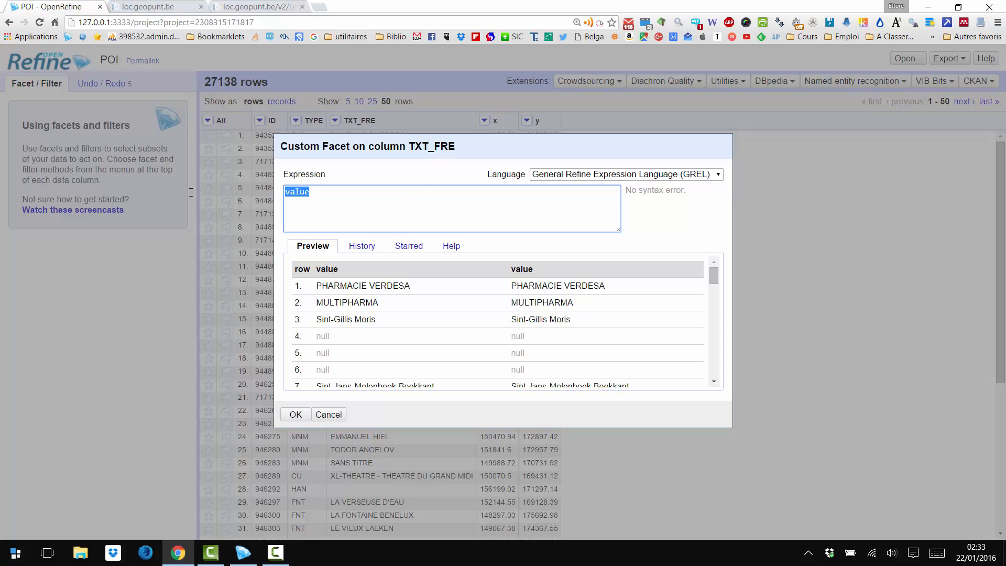
{"action": "type", "text": "row.in"}
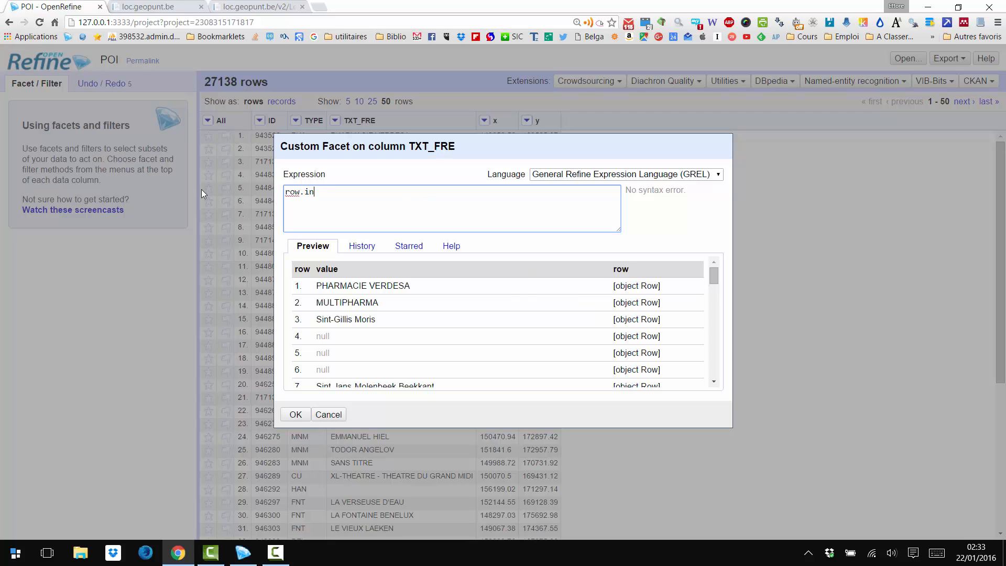
{"action": "type", "text": "dex<10"}
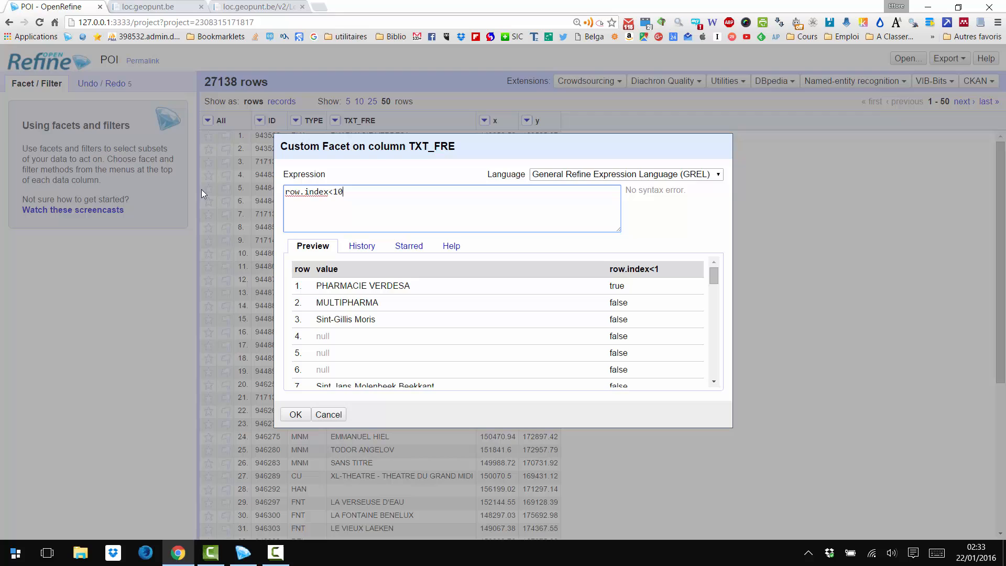
{"action": "left_click", "coordinate": [296, 414]}
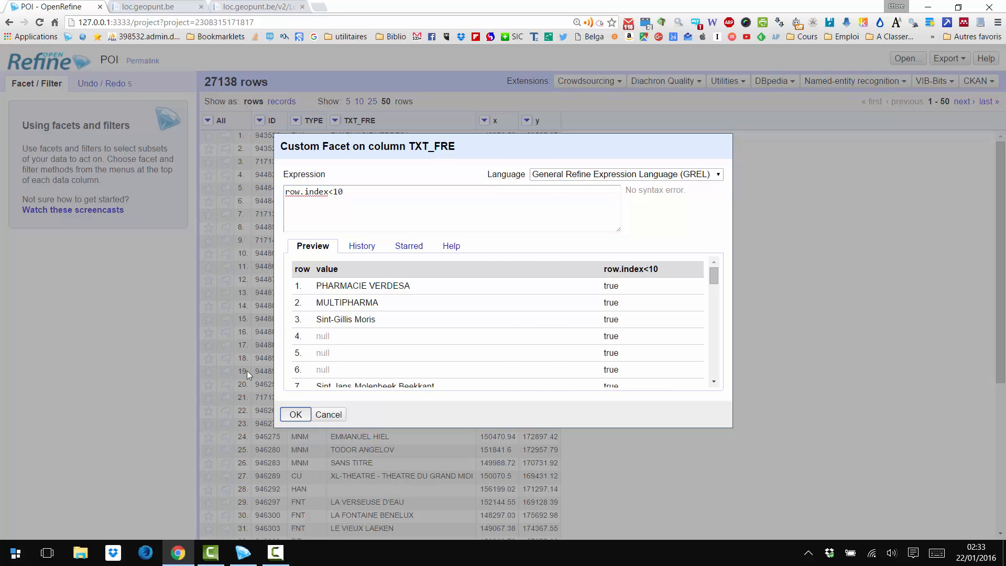
{"action": "left_click", "coordinate": [16, 167]}
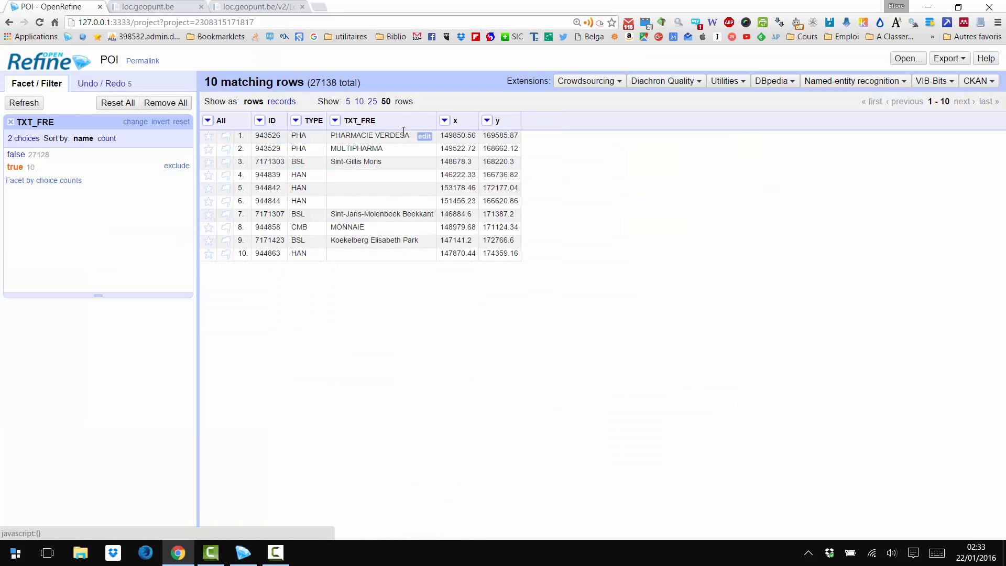
Copy the sample Location request's base URL up to "xy=", without the coordinates.
{"action": "left_click", "coordinate": [270, 6]}
{"action": "left_click", "coordinate": [198, 19]}
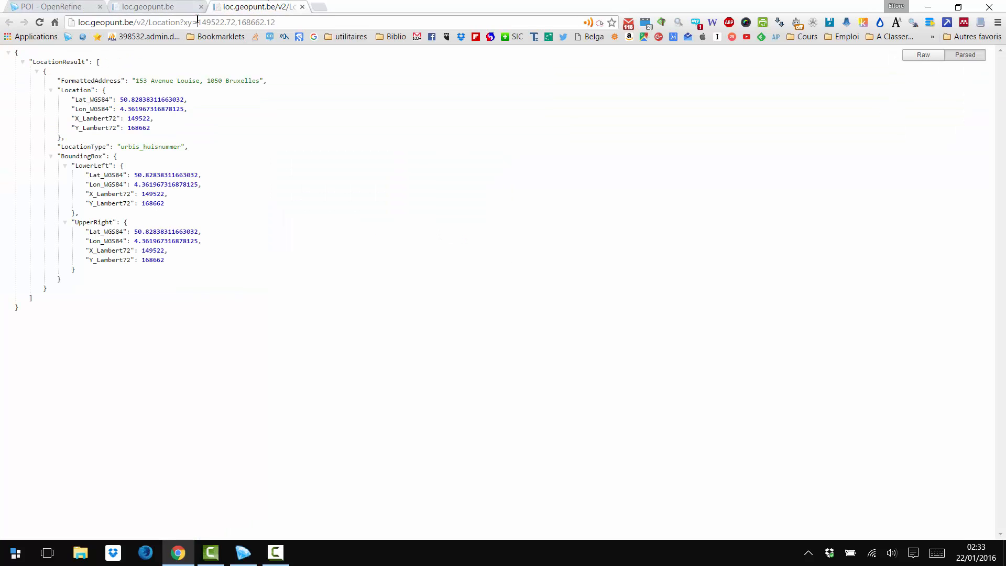
{"action": "key", "text": "shift+Home"}
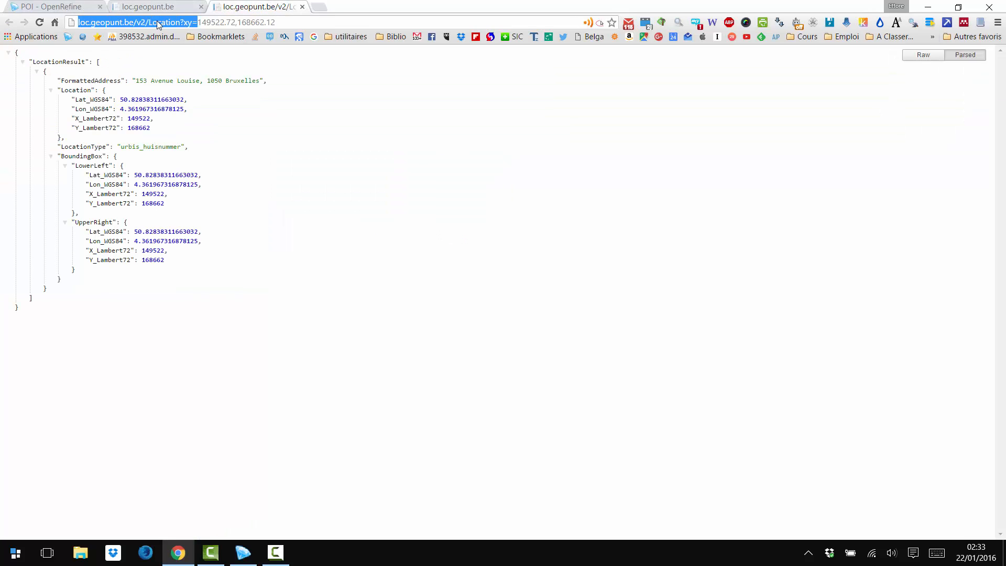
{"action": "right_click", "coordinate": [158, 22]}
{"action": "left_click", "coordinate": [226, 65]}
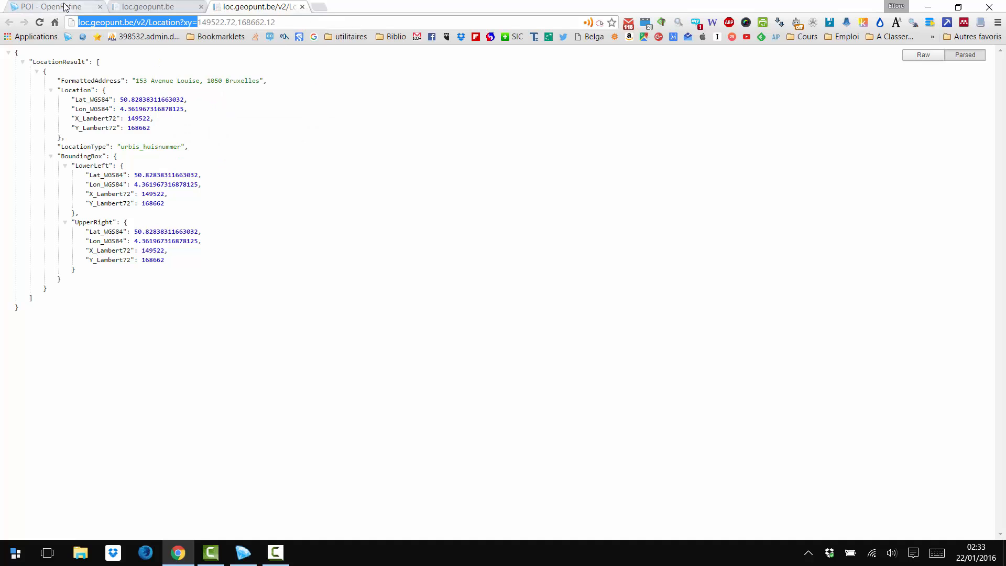
Back in the OpenRefine project, start a new column based on column x and name it URL.
{"action": "left_click", "coordinate": [67, 7]}
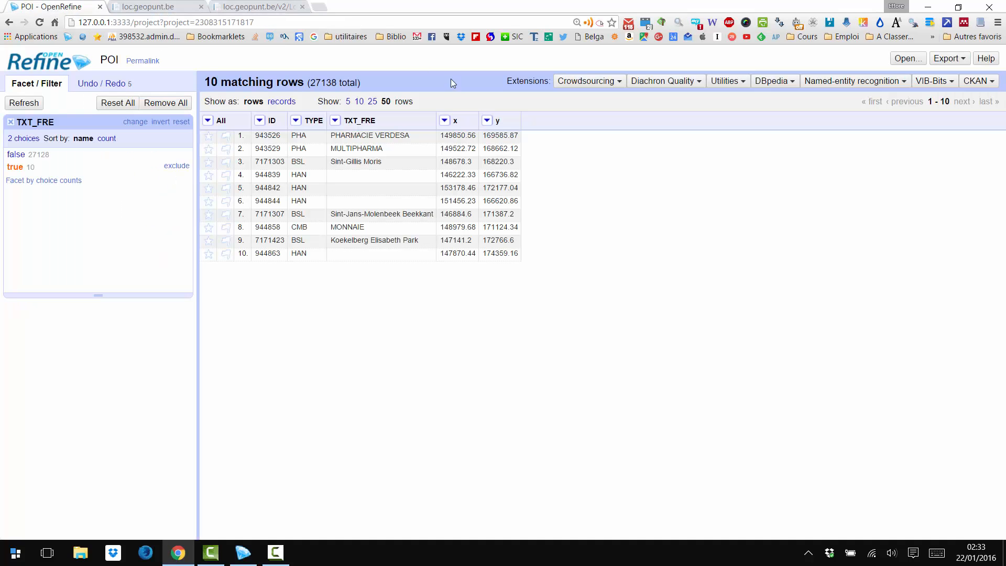
{"action": "left_click", "coordinate": [445, 121]}
{"action": "mouse_move", "coordinate": [474, 187]}
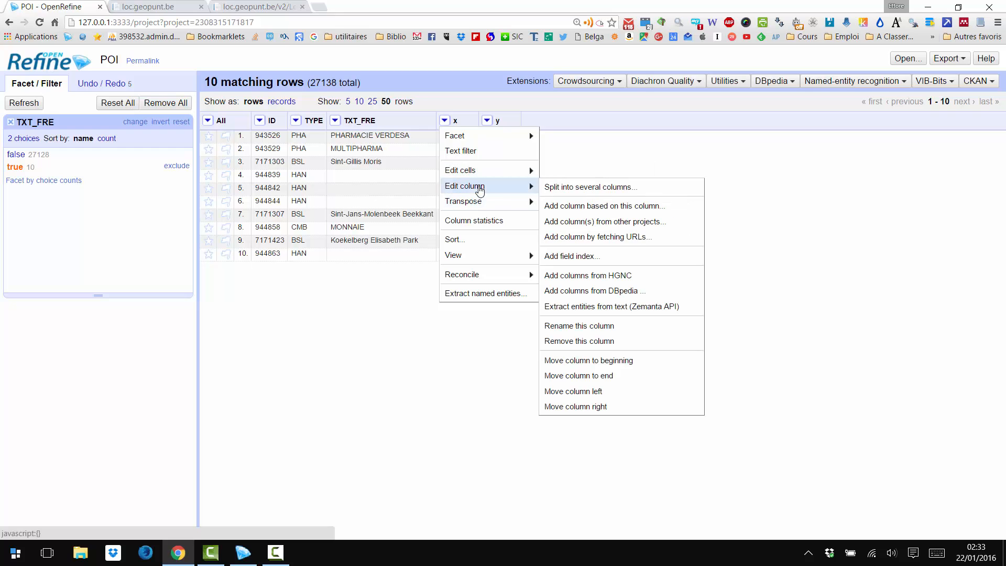
{"action": "left_click", "coordinate": [561, 210]}
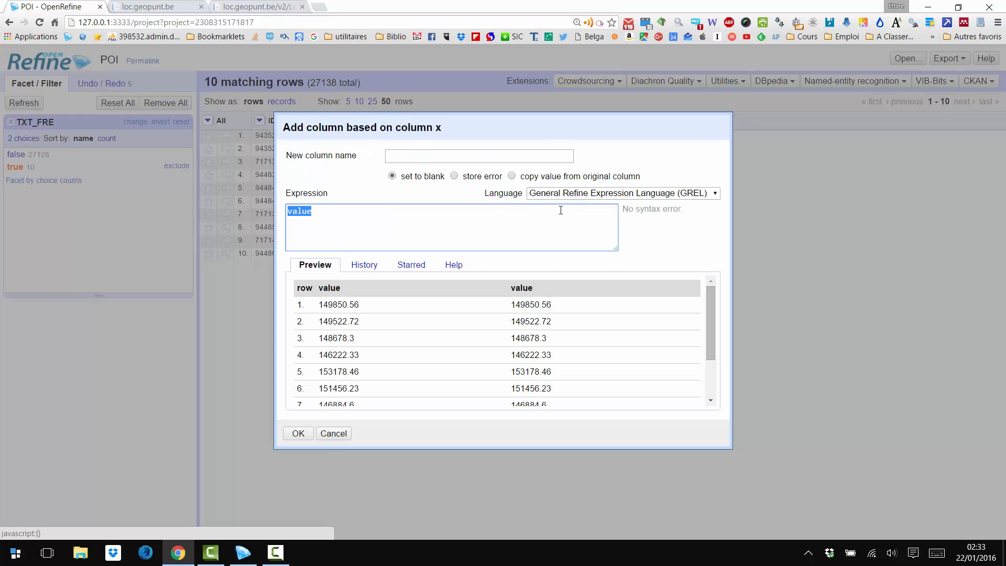
{"action": "left_click", "coordinate": [416, 158]}
{"action": "type", "text": "URL"}
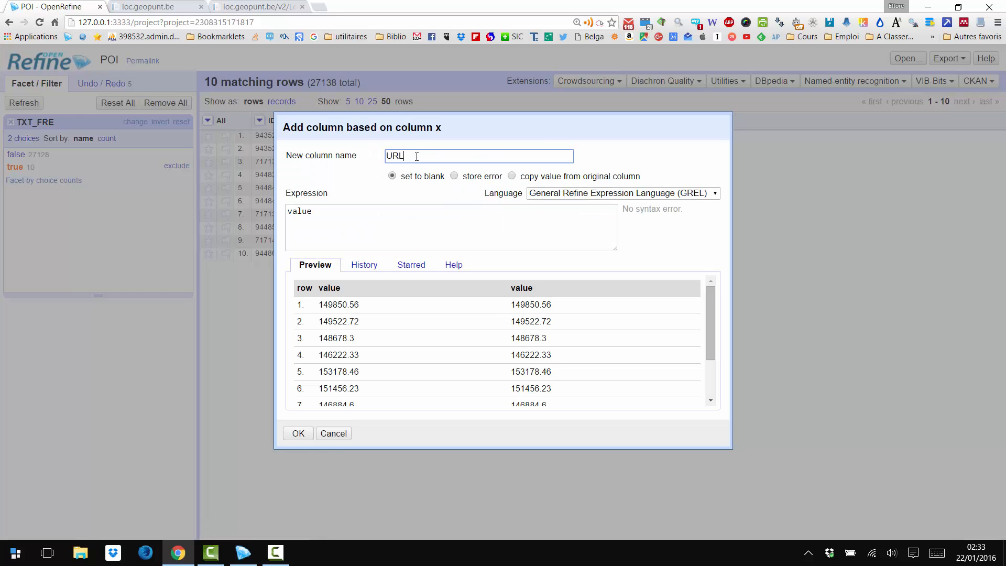
{"action": "left_click", "coordinate": [296, 221]}
{"action": "key", "text": "ctrl+a"}
{"action": "type", "text": "\""}
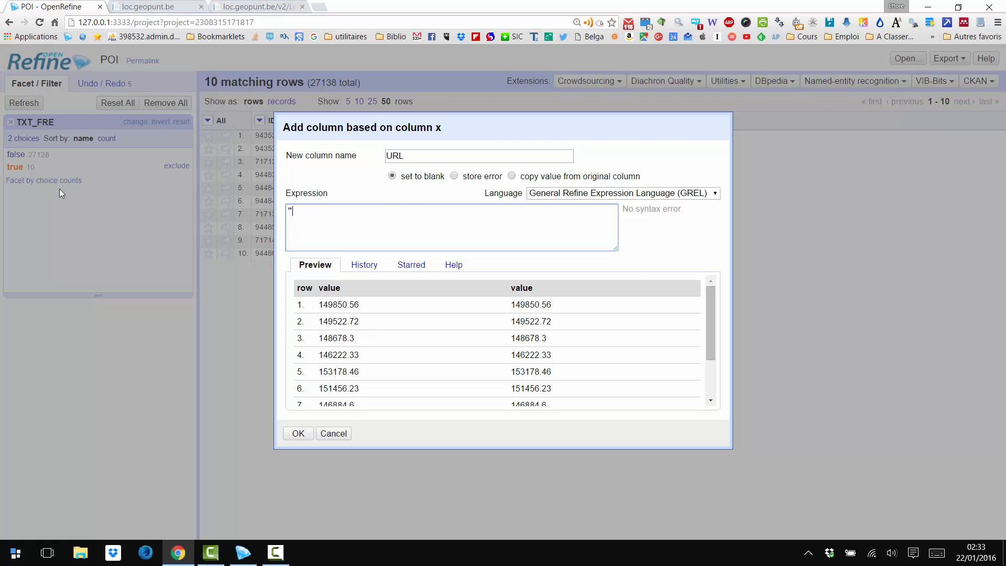
{"action": "key", "text": "ctrl+v"}
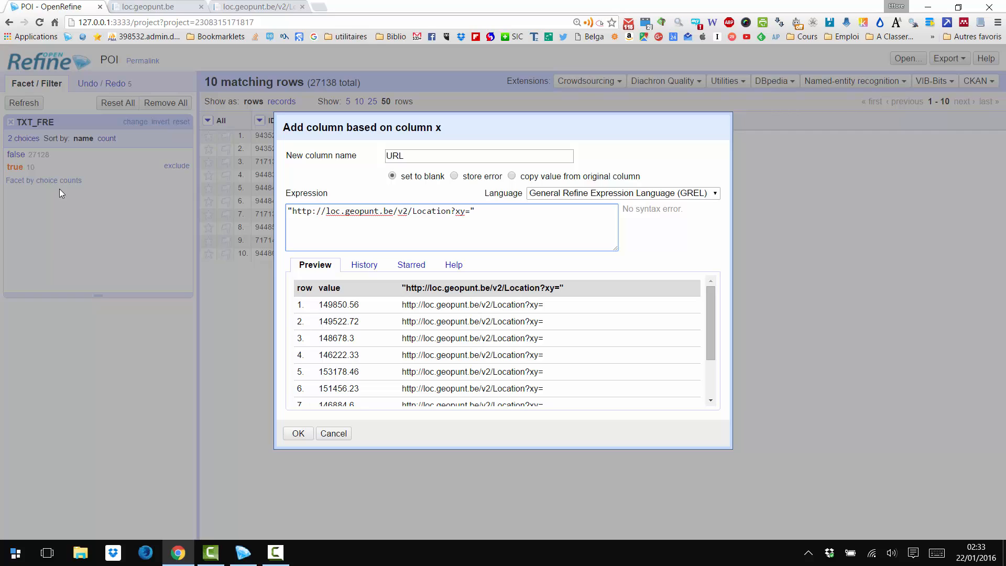
{"action": "type", "text": "value"}
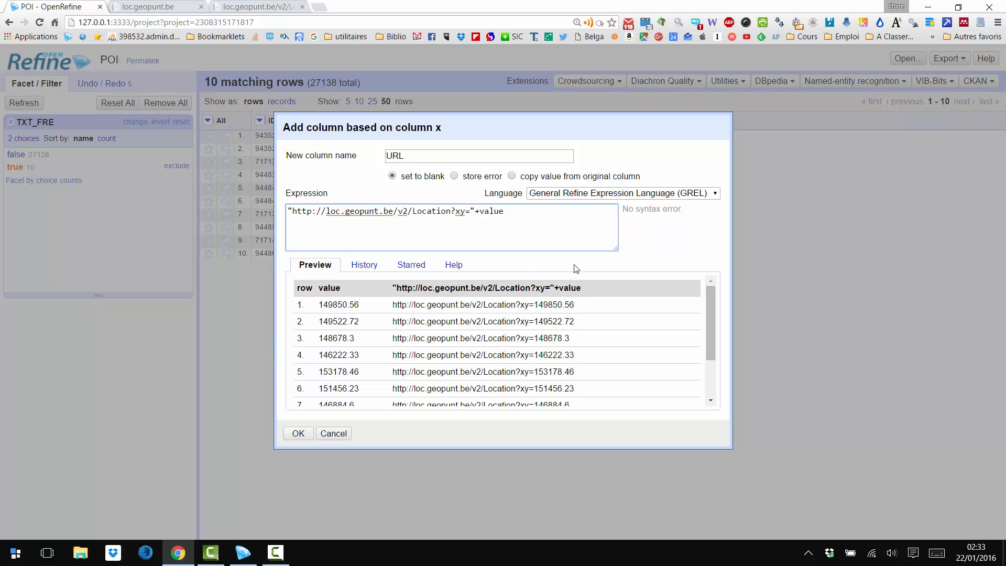
Append a comma and the y column's value to the expression with +","+cells['y'].value.
{"action": "type", "text": "+\","}
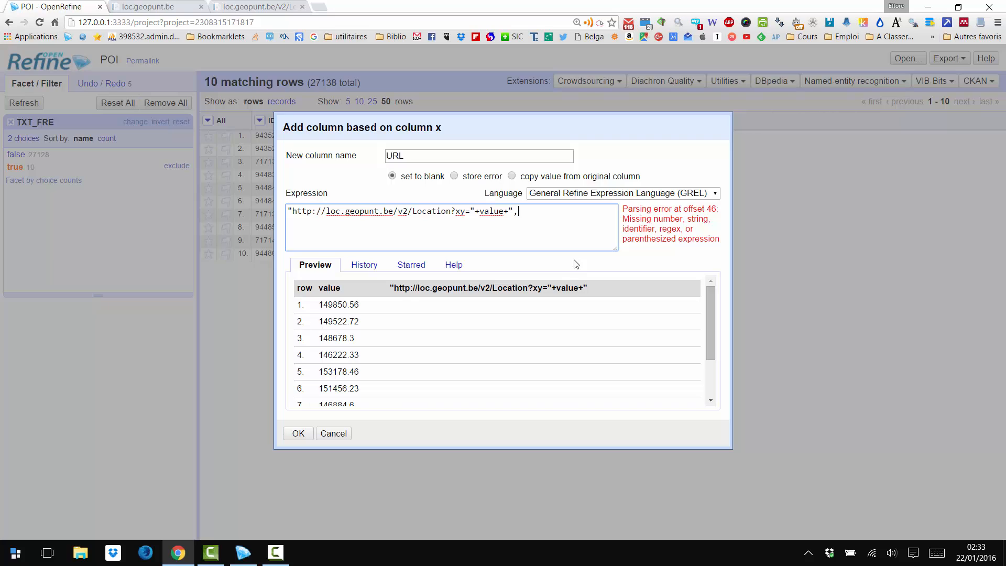
{"action": "type", "text": "\"+ce"}
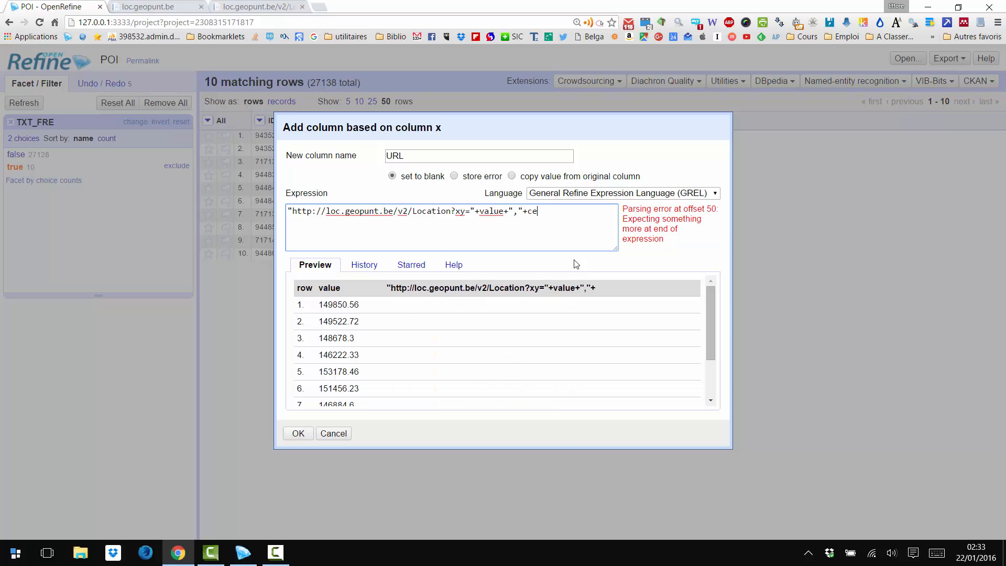
{"action": "type", "text": "lls["}
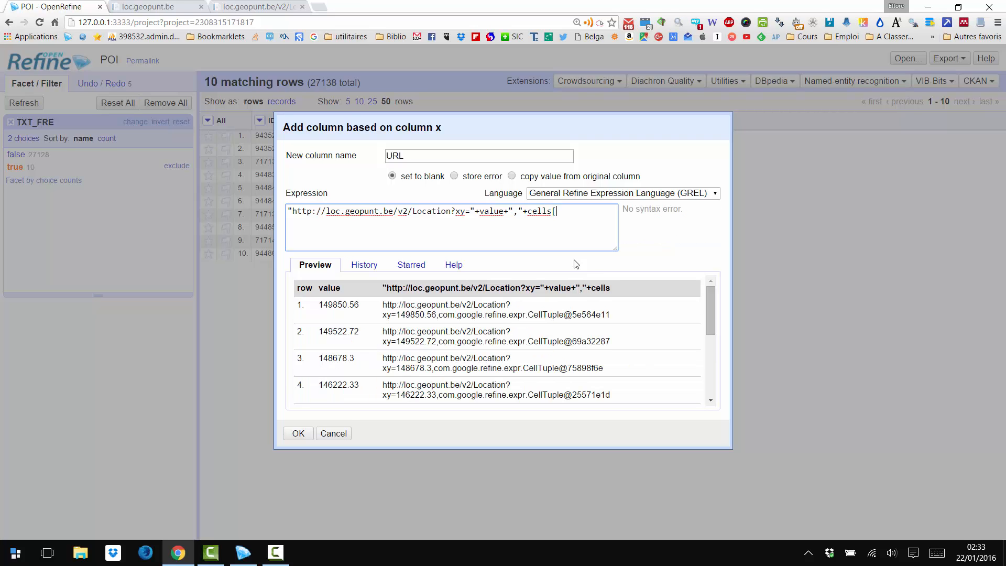
{"action": "type", "text": "'y'"}
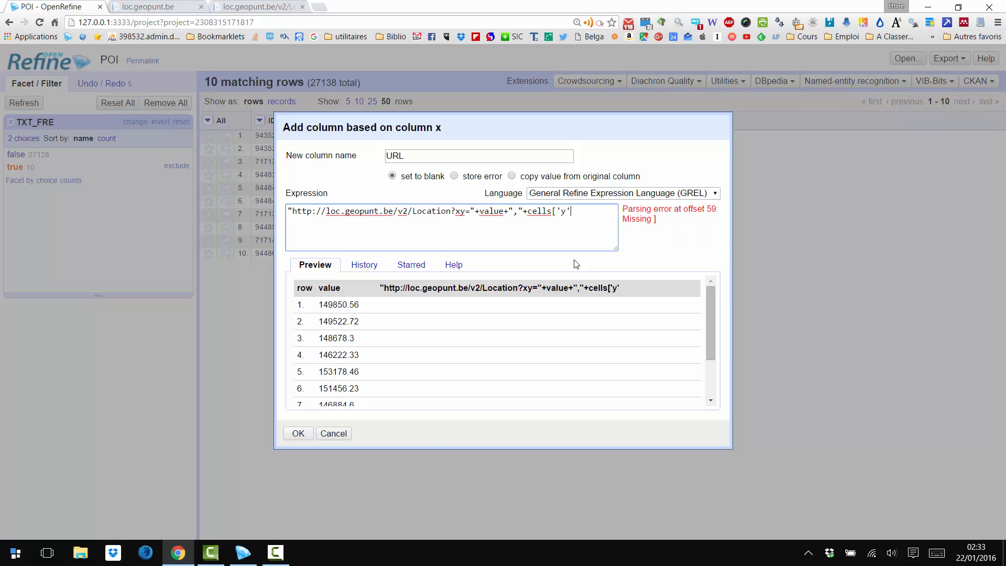
{"action": "type", "text": "].v"}
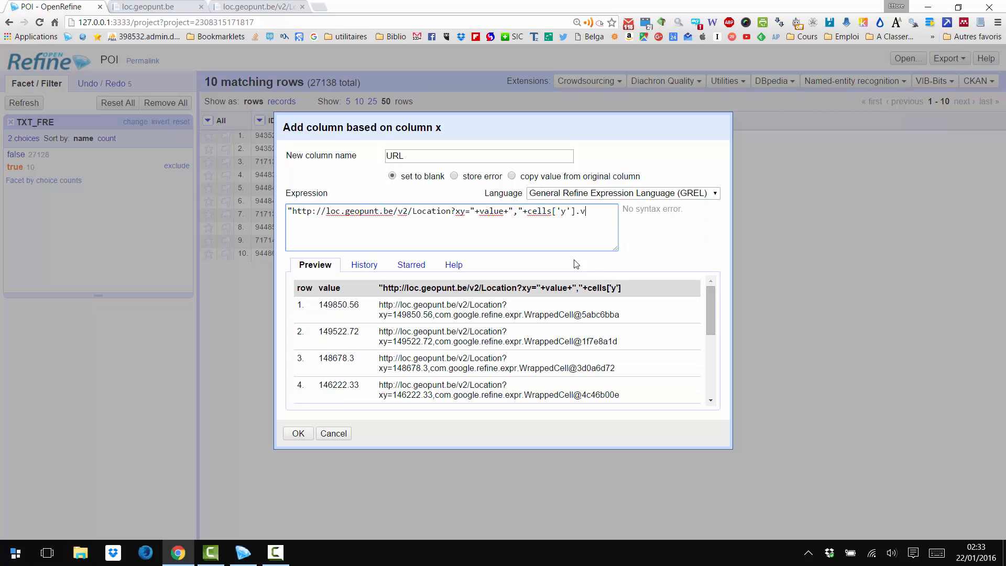
{"action": "type", "text": "alue"}
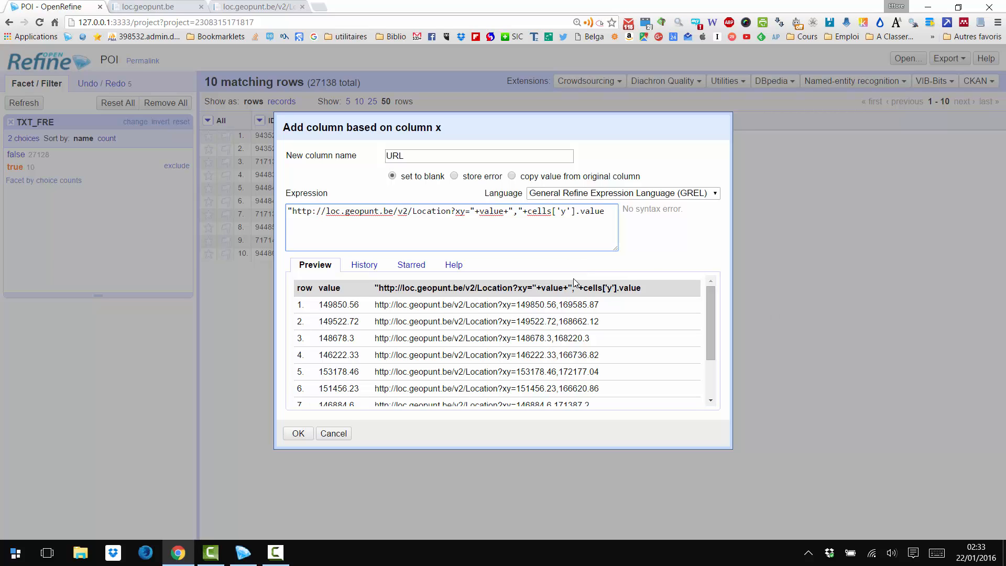
Append .escape('url') to the end of the expression and create the URL column.
{"action": "type", "text": ".escape"}
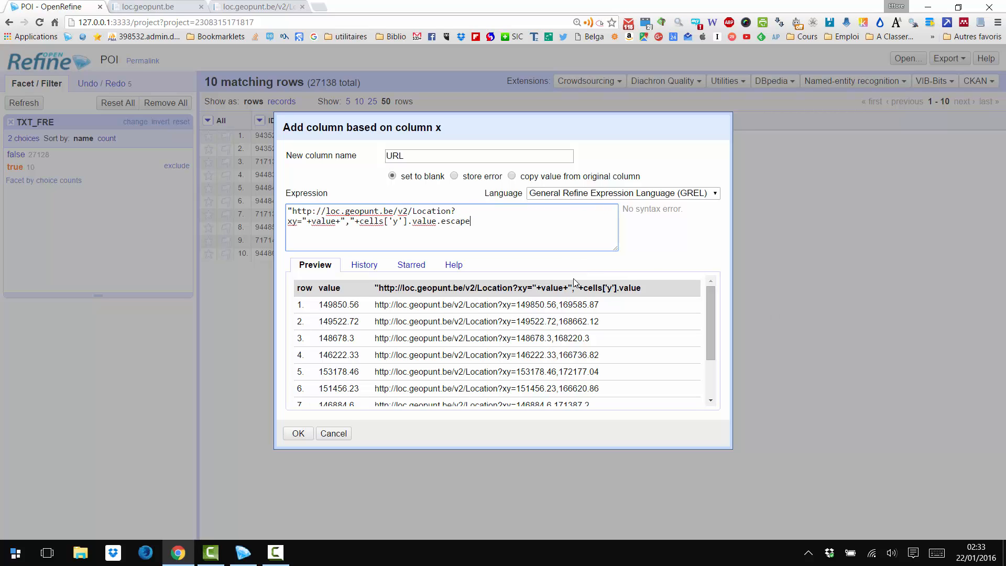
{"action": "type", "text": "('ur"}
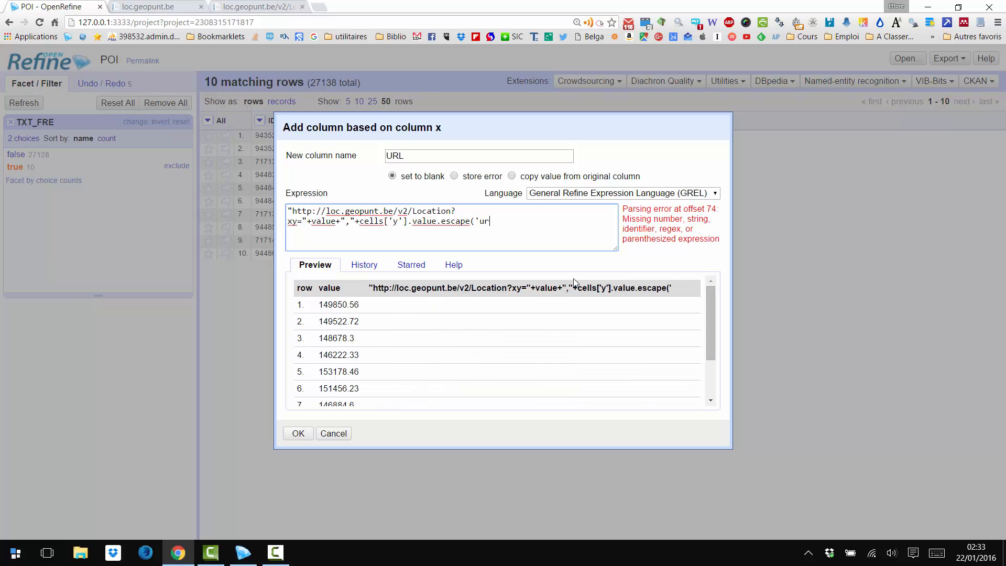
{"action": "type", "text": "l')"}
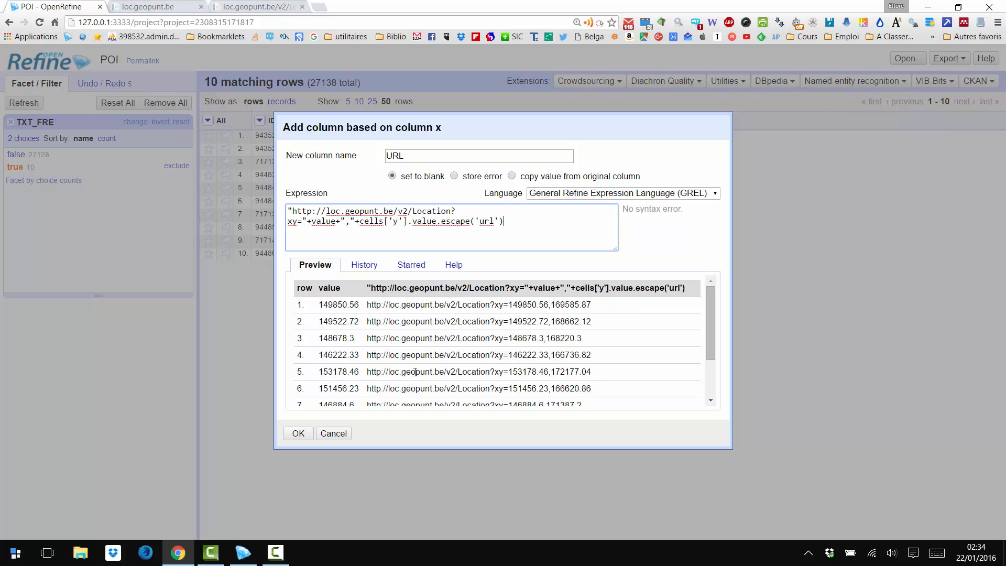
{"action": "left_click", "coordinate": [297, 434]}
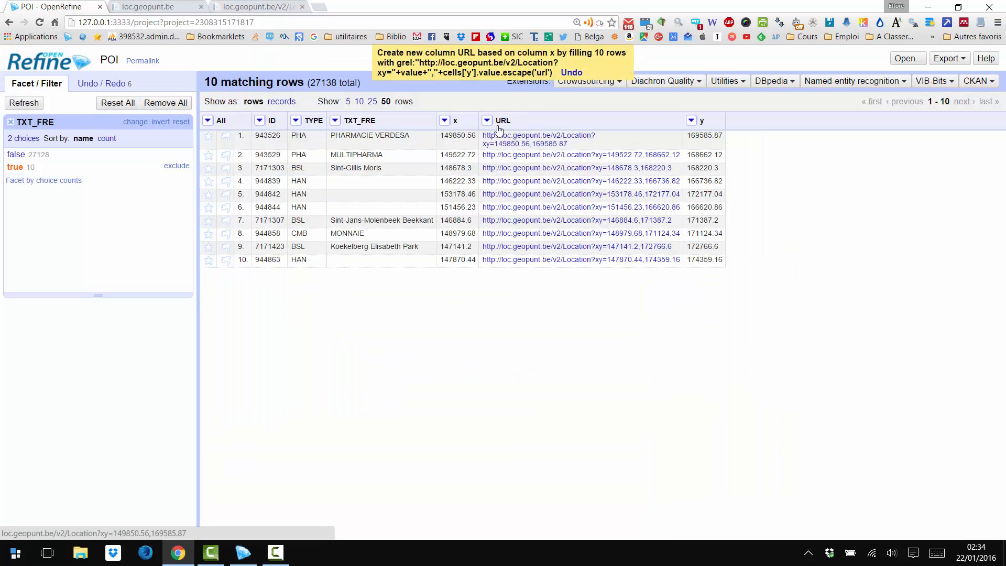
Move the URL column to the end of the table.
{"action": "left_click", "coordinate": [487, 121]}
{"action": "mouse_move", "coordinate": [506, 188]}
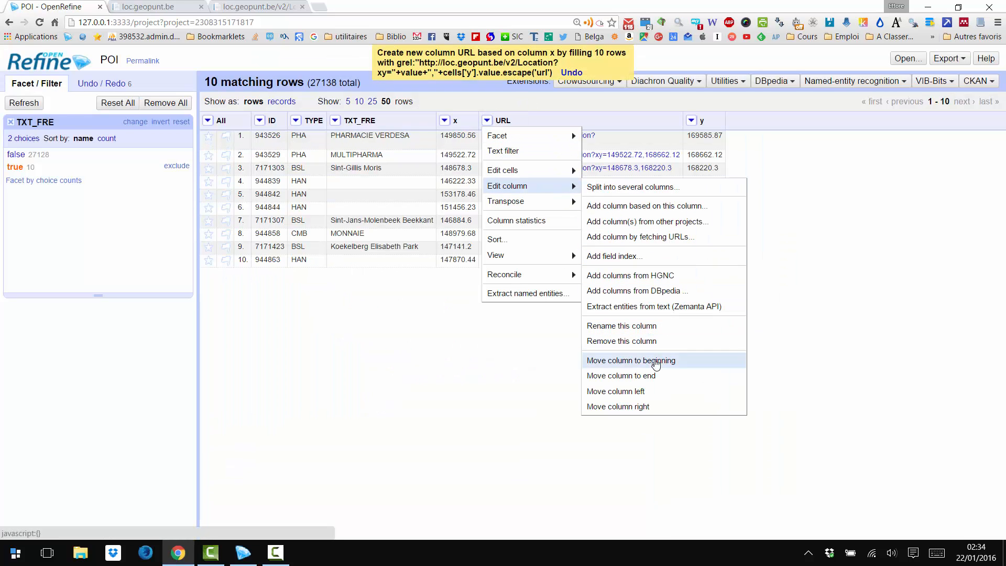
{"action": "left_click", "coordinate": [621, 375]}
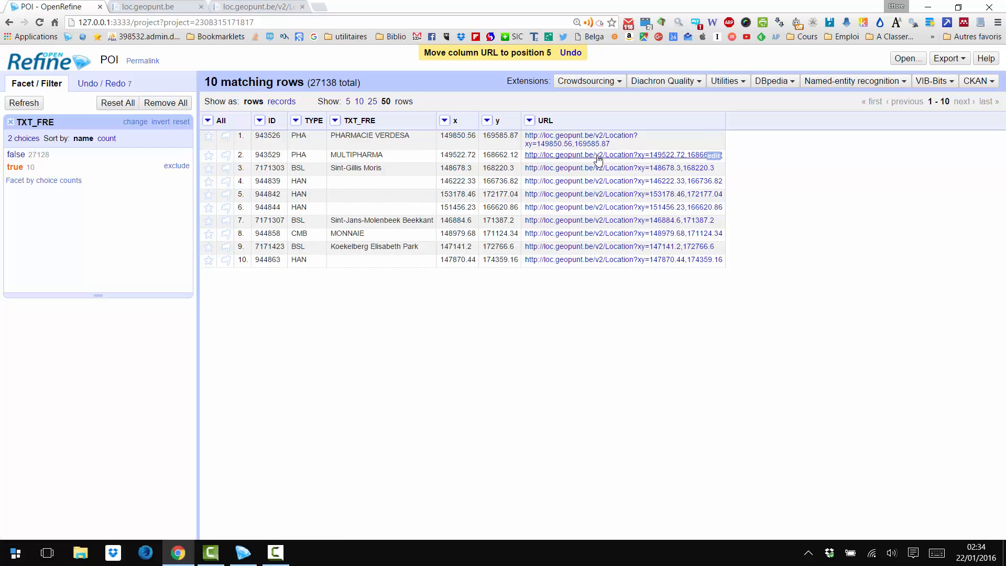
Open the Geopunt request URL of the MULTIPHARMA row to check its JSON response, and return to the OpenRefine project.
{"action": "left_click", "coordinate": [579, 156]}
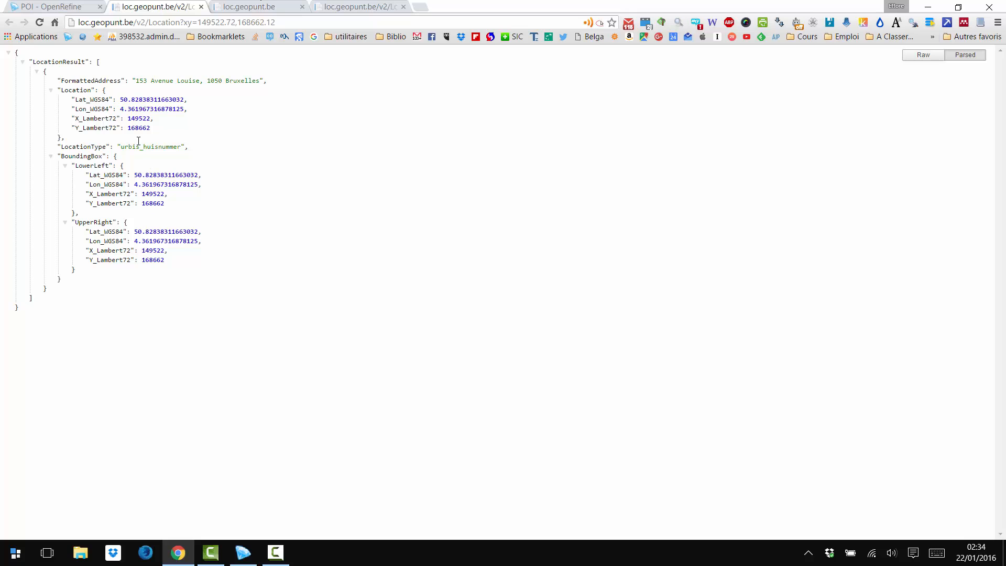
{"action": "left_click", "coordinate": [50, 6]}
Add a column named json by fetching the addresses in the URL column, with a throttle delay of 10 milliseconds.
{"action": "left_click", "coordinate": [530, 121]}
{"action": "mouse_move", "coordinate": [535, 187]}
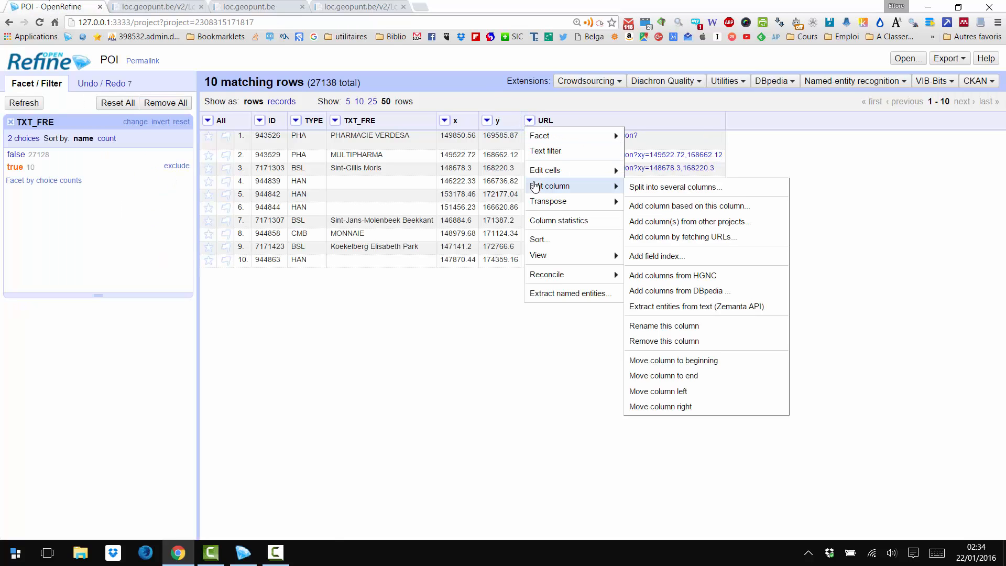
{"action": "left_click", "coordinate": [696, 239]}
{"action": "left_click", "coordinate": [634, 138]}
{"action": "double_click", "coordinate": [629, 139]}
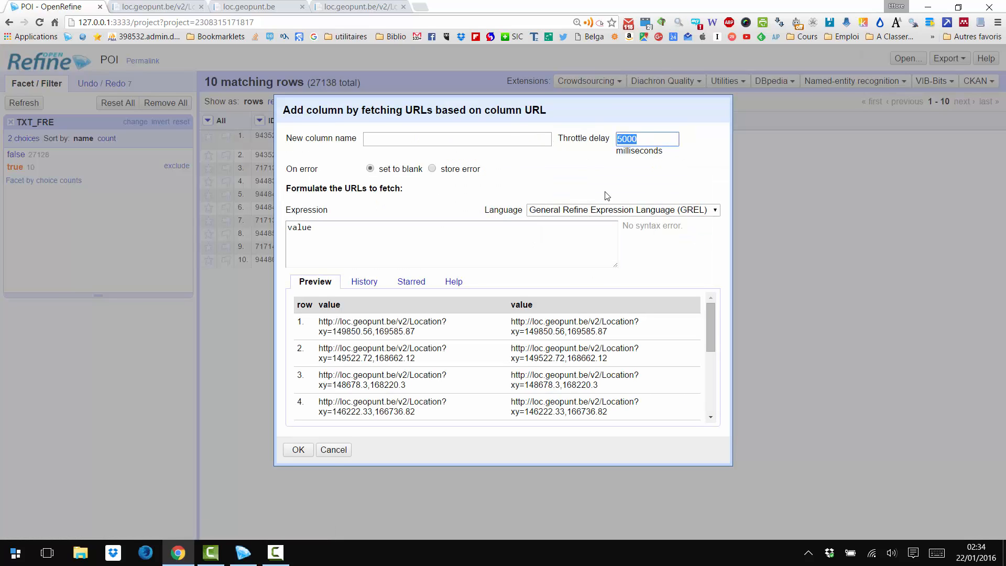
{"action": "type", "text": "10"}
{"action": "left_click", "coordinate": [433, 139]}
{"action": "type", "text": "json"}
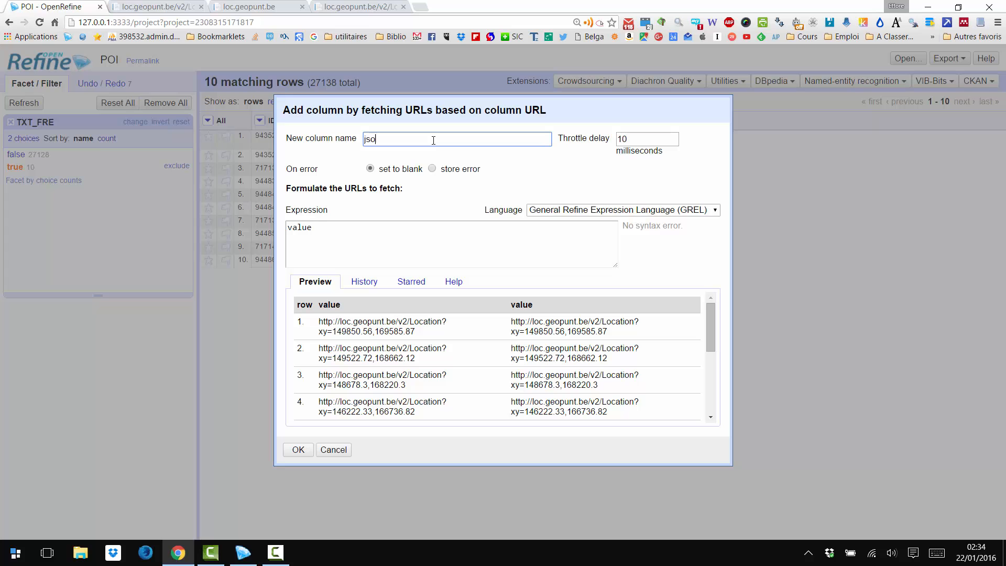
{"action": "left_click", "coordinate": [298, 450]}
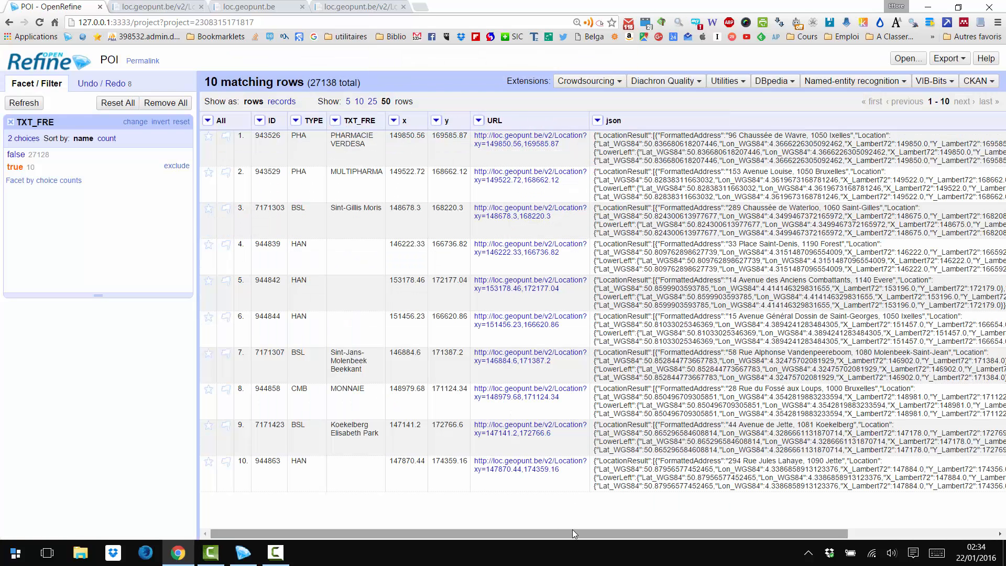
Examine the fetched json cells and compare them with the API response page, returning to the project.
{"action": "left_click_drag", "start_coordinate": [572, 529], "coordinate": [963, 521]}
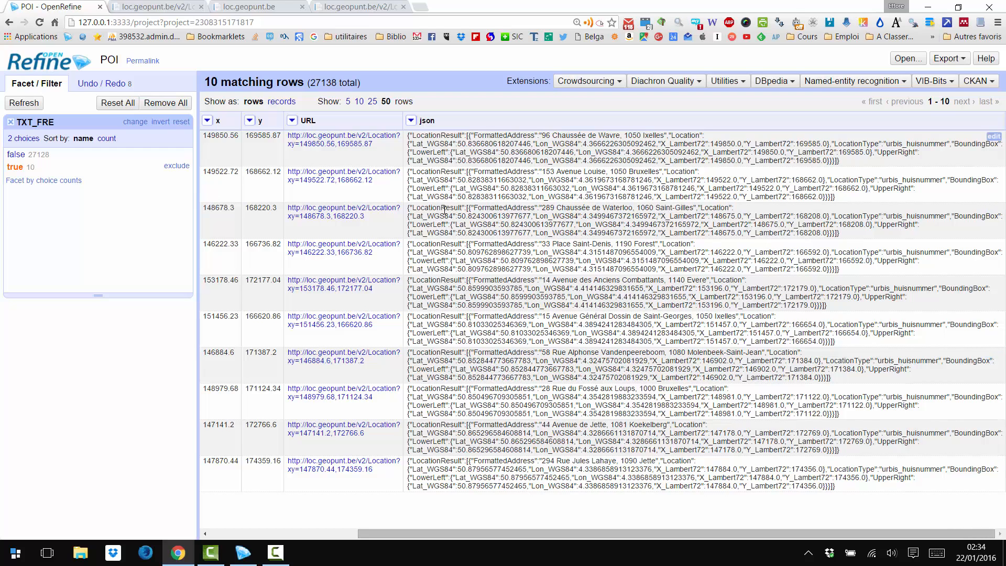
{"action": "left_click", "coordinate": [346, 6]}
{"action": "left_click", "coordinate": [71, 6]}
Start a new column named adresse based on the json column, with the expression value.parseJson().
{"action": "left_click", "coordinate": [411, 120]}
{"action": "mouse_move", "coordinate": [429, 186]}
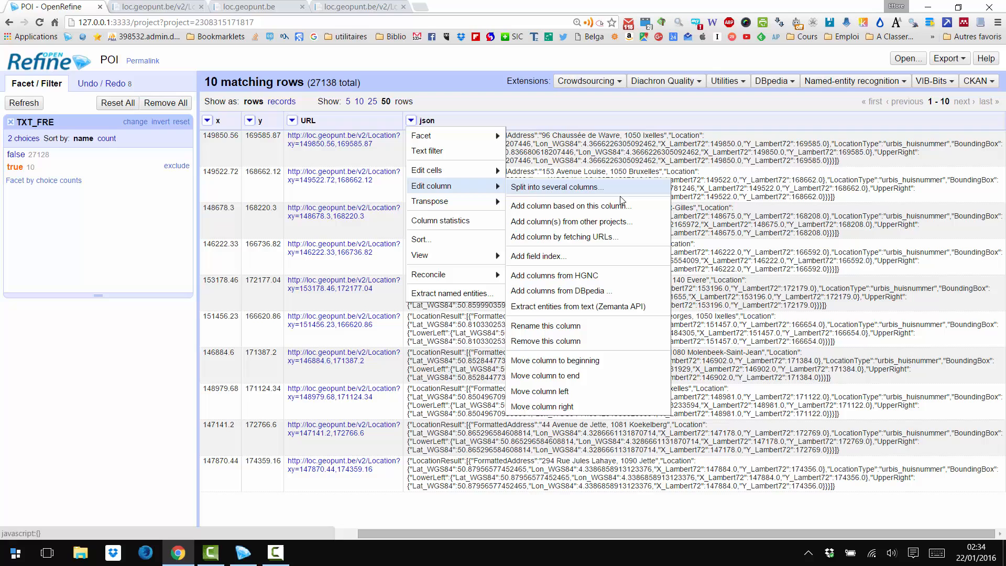
{"action": "left_click", "coordinate": [596, 206]}
{"action": "left_click", "coordinate": [519, 157]}
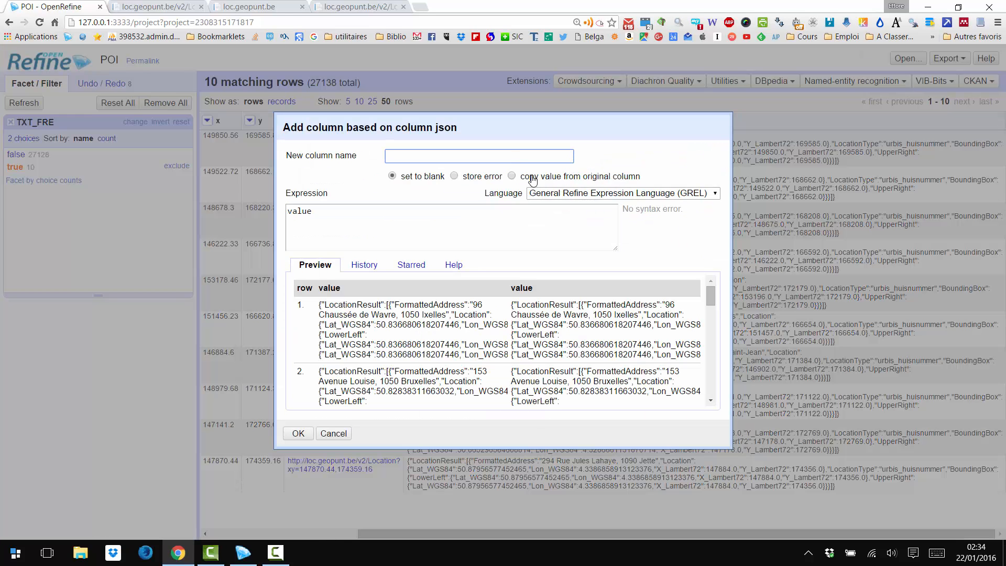
{"action": "type", "text": "adresse"}
{"action": "left_click", "coordinate": [411, 231]}
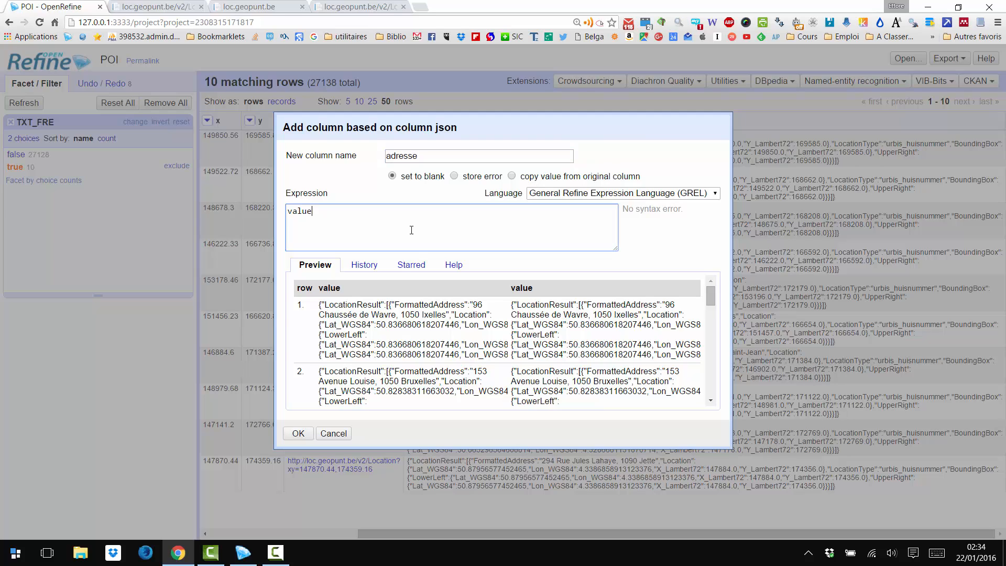
{"action": "type", "text": ".parse"}
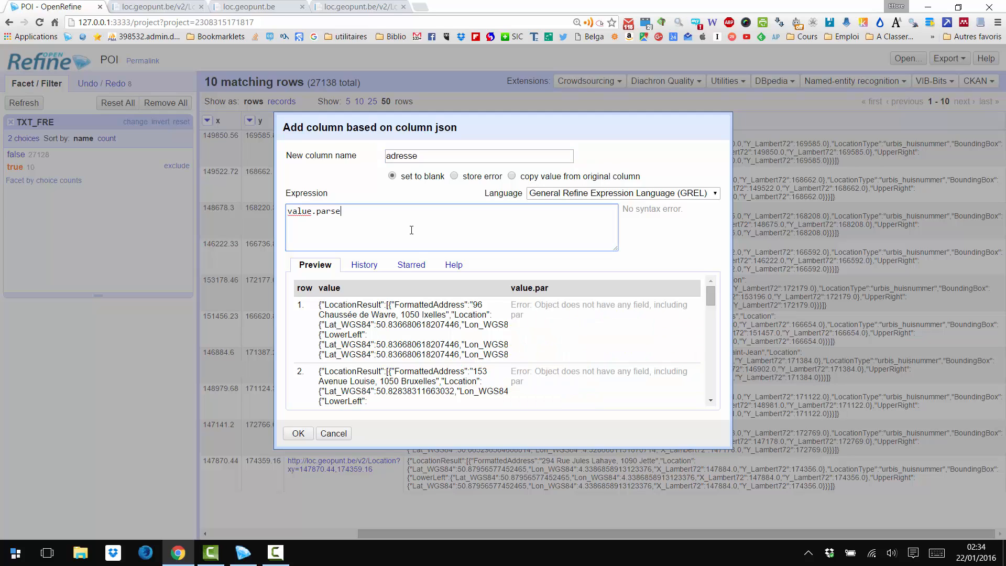
{"action": "type", "text": "Json()"}
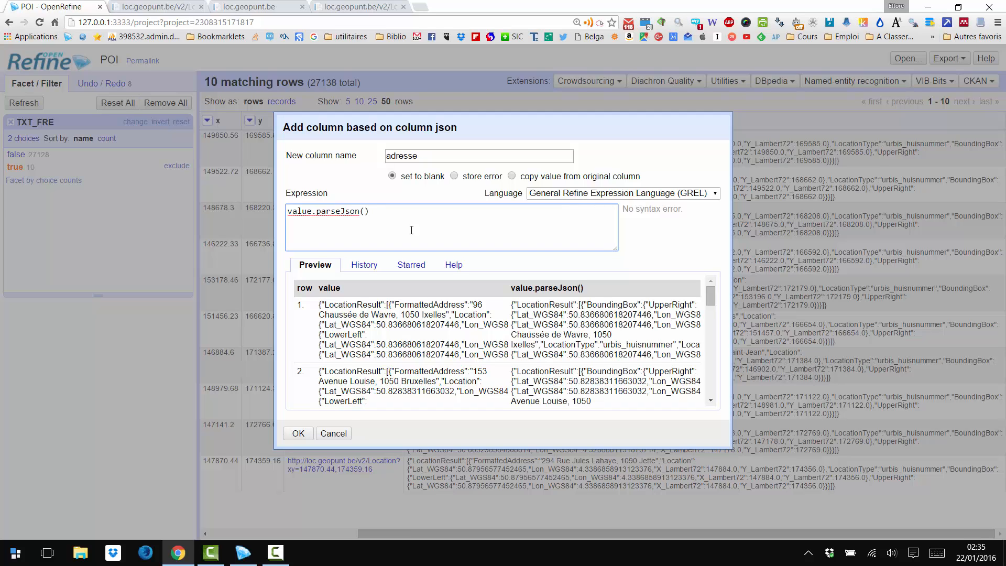
Extend the expression with .LocationResult[0], copying the LocationResult key from the preview.
{"action": "type", "text": "."}
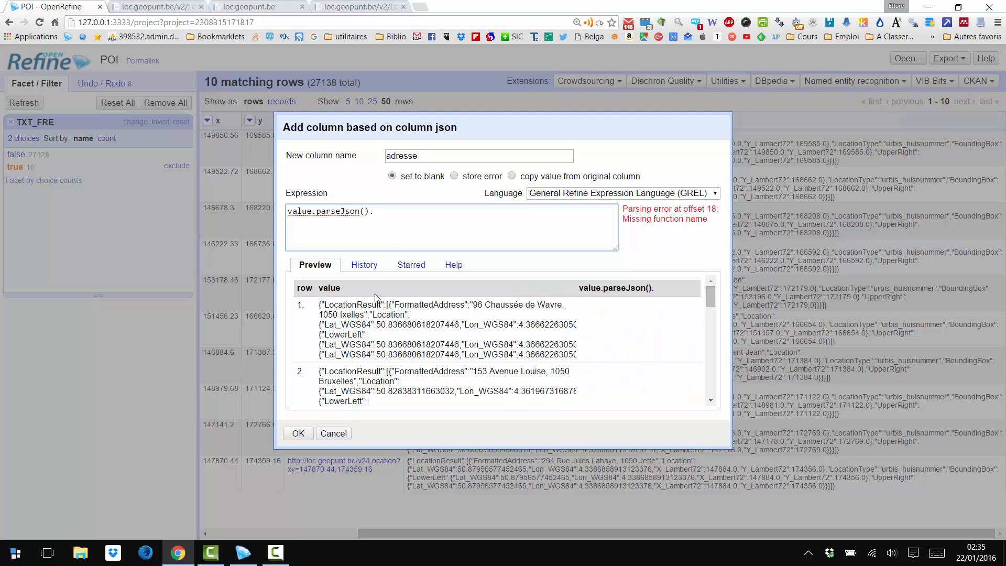
{"action": "mouse_move", "coordinate": [325, 308]}
{"action": "left_mouse_down"}
{"action": "mouse_move", "coordinate": [367, 305]}
{"action": "mouse_move", "coordinate": [326, 305]}
{"action": "left_mouse_up"}
{"action": "key", "text": "ctrl+c"}
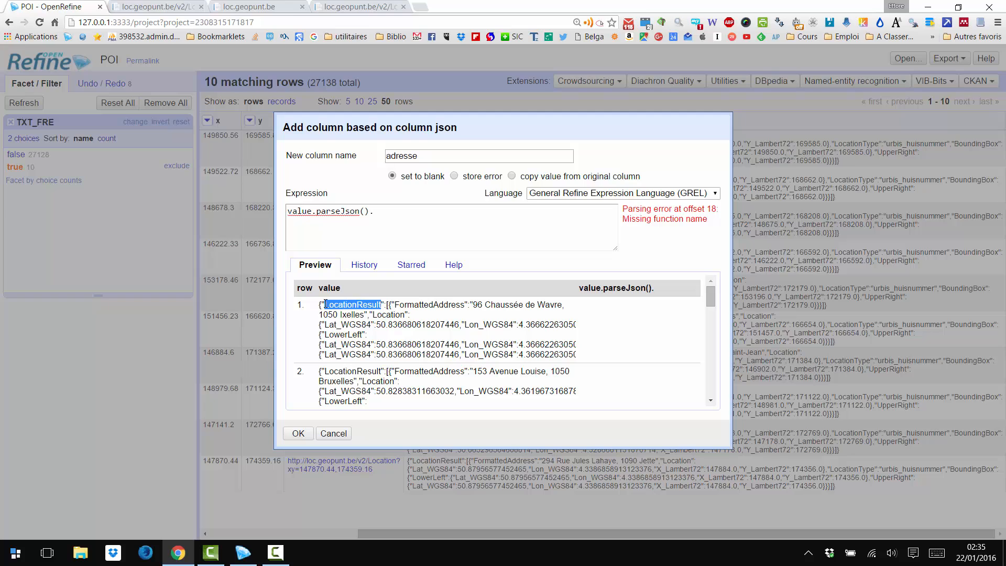
{"action": "left_click", "coordinate": [428, 209]}
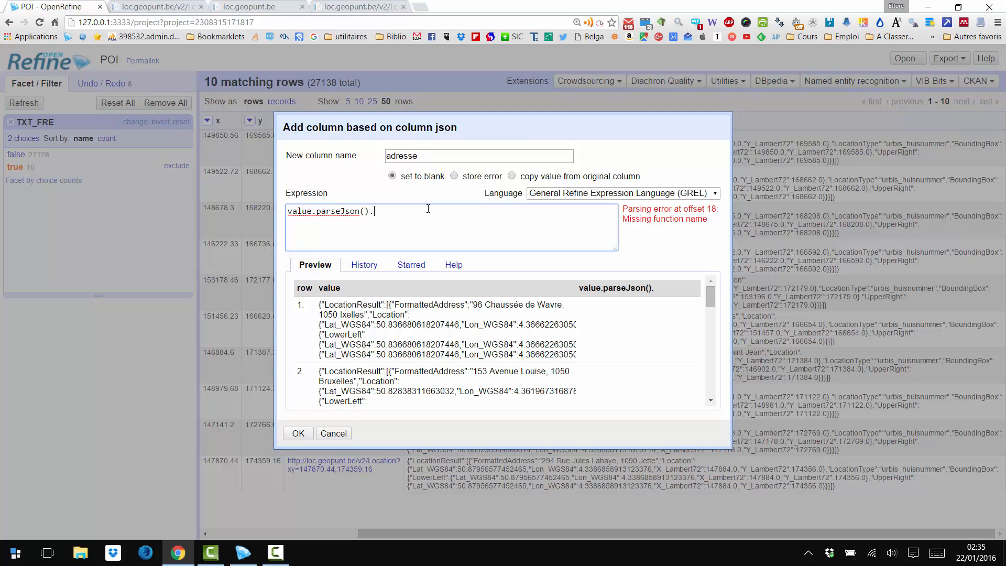
{"action": "key", "text": "ctrl+v"}
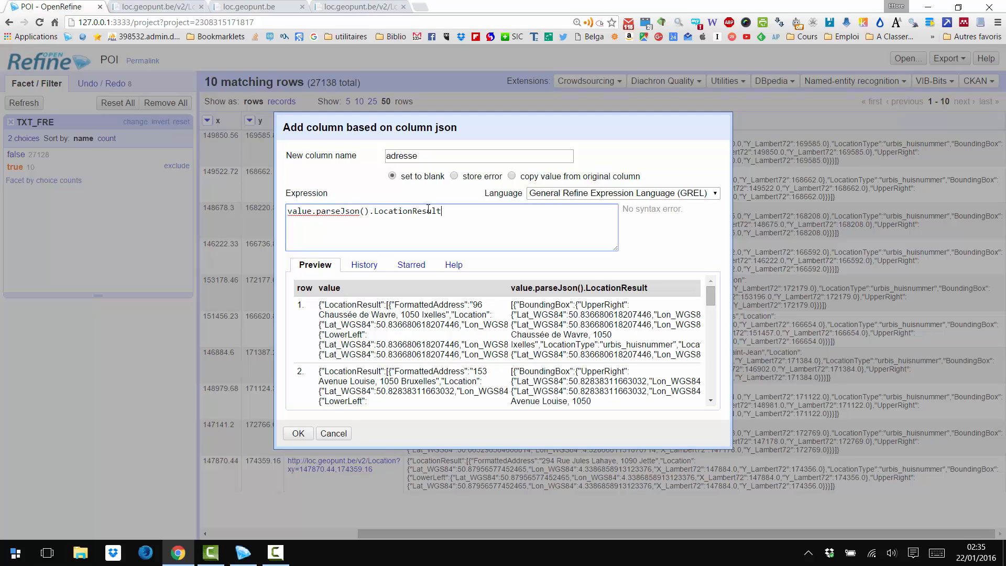
{"action": "type", "text": "[0"}
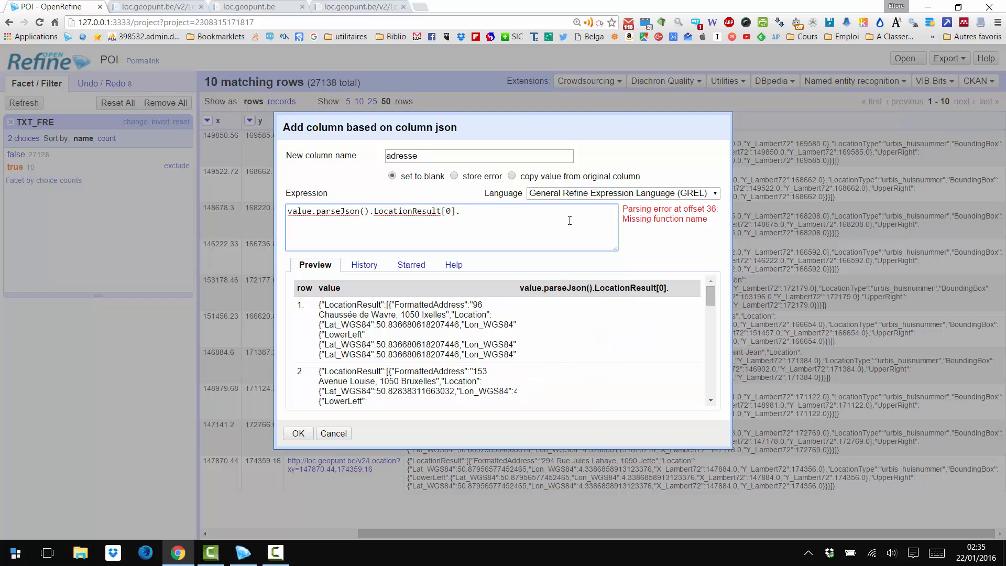
Append .FormattedAddress to the end of the expression and create the adresse column.
{"action": "type", "text": "Formatted"}
{"action": "type", "text": "Resul"}
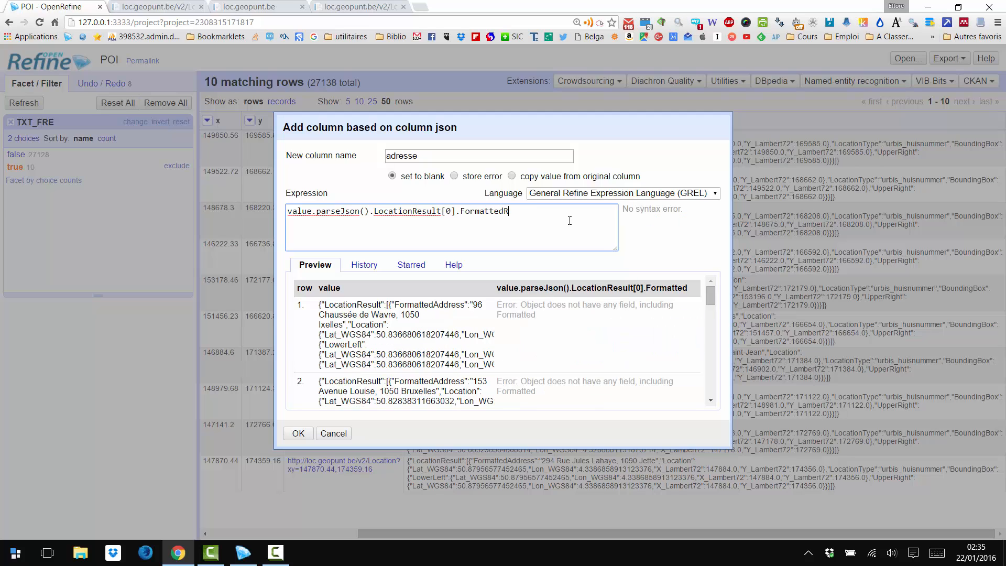
{"action": "key", "text": "BackSpace"}
{"action": "key", "text": "BackSpace"}
{"action": "key", "text": "BackSpace"}
{"action": "key", "text": "BackSpace"}
{"action": "key", "text": "BackSpace"}
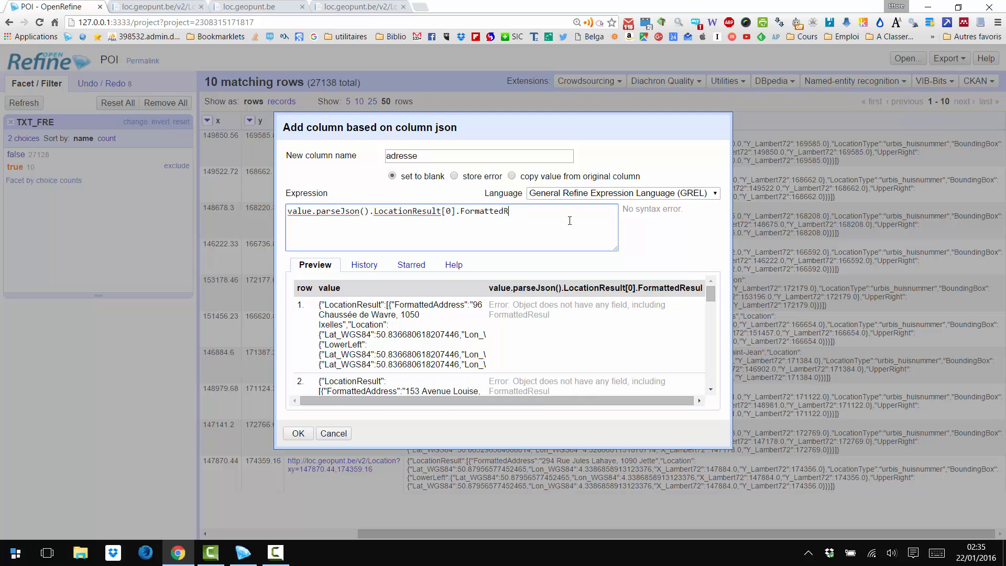
{"action": "type", "text": "Adress"}
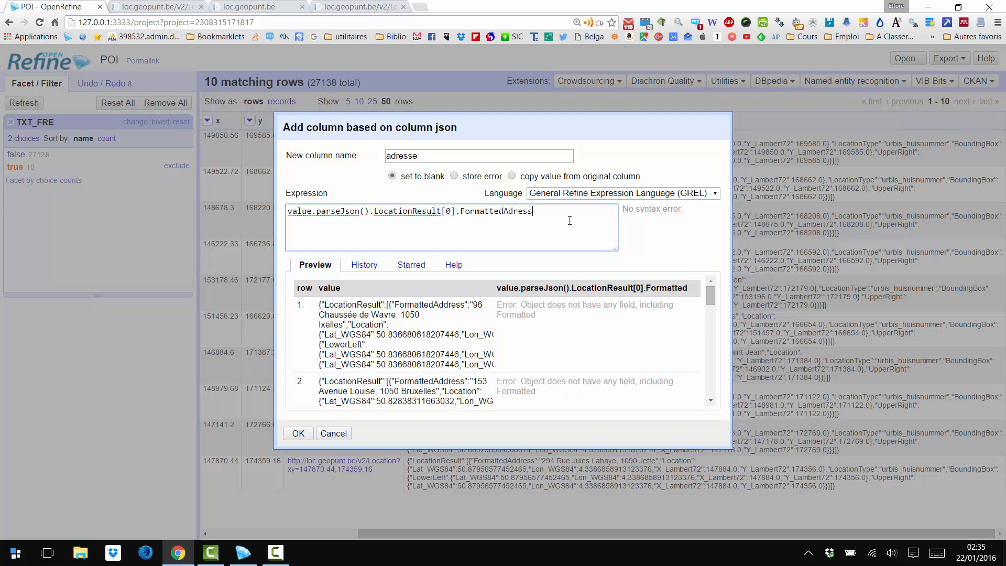
{"action": "left_click", "coordinate": [511, 212]}
{"action": "type", "text": "d"}
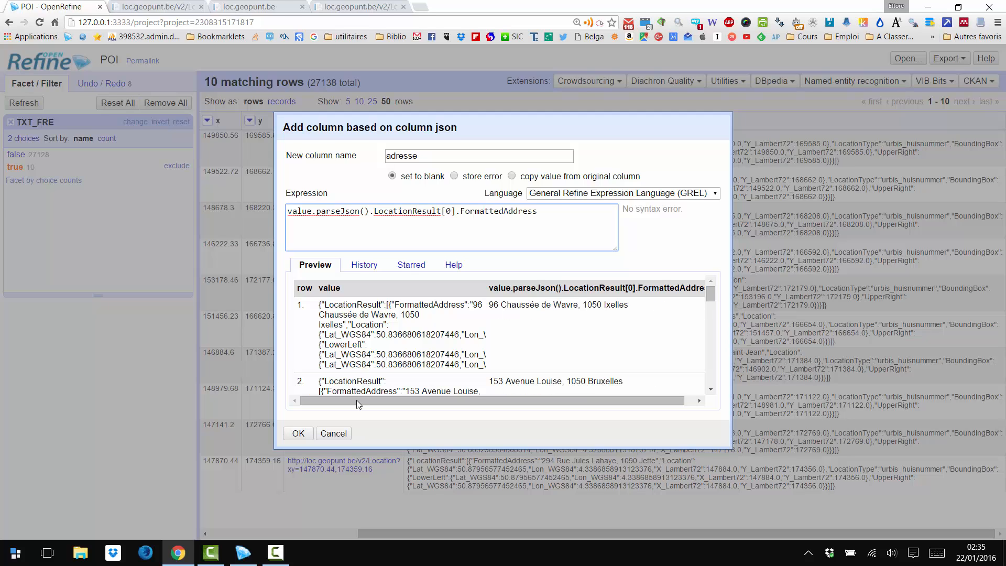
{"action": "left_click", "coordinate": [298, 434]}
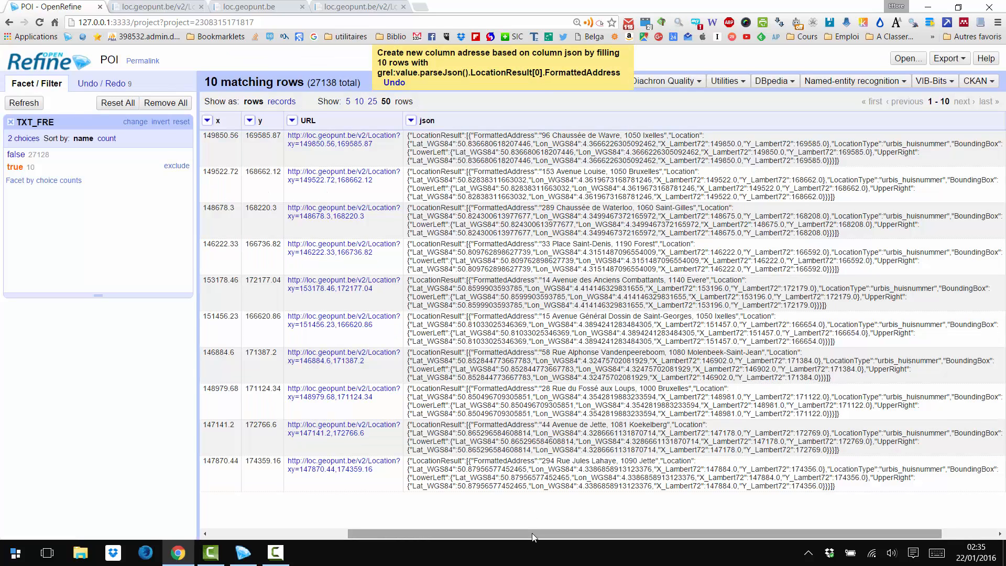
Split the adresse column into several columns at the comma separator, removing the original column.
{"action": "left_click_drag", "start_coordinate": [533, 533], "coordinate": [586, 533]}
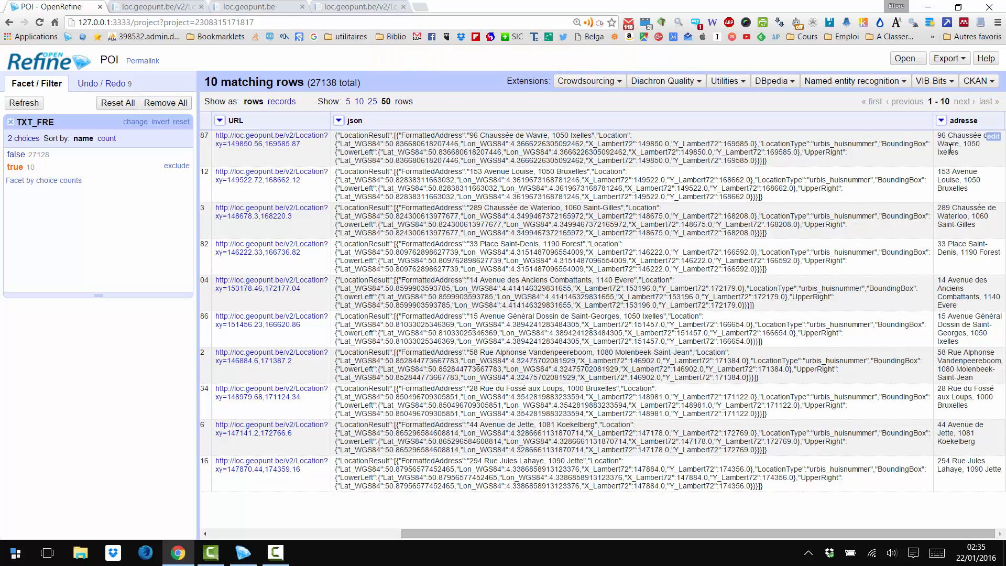
{"action": "left_click", "coordinate": [942, 120]}
{"action": "mouse_move", "coordinate": [914, 188]}
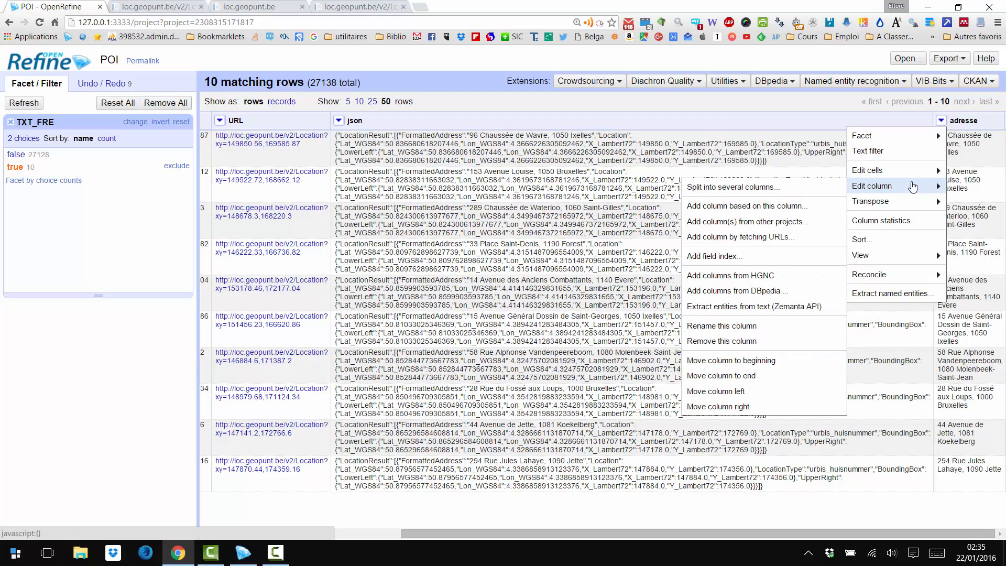
{"action": "left_click", "coordinate": [794, 194]}
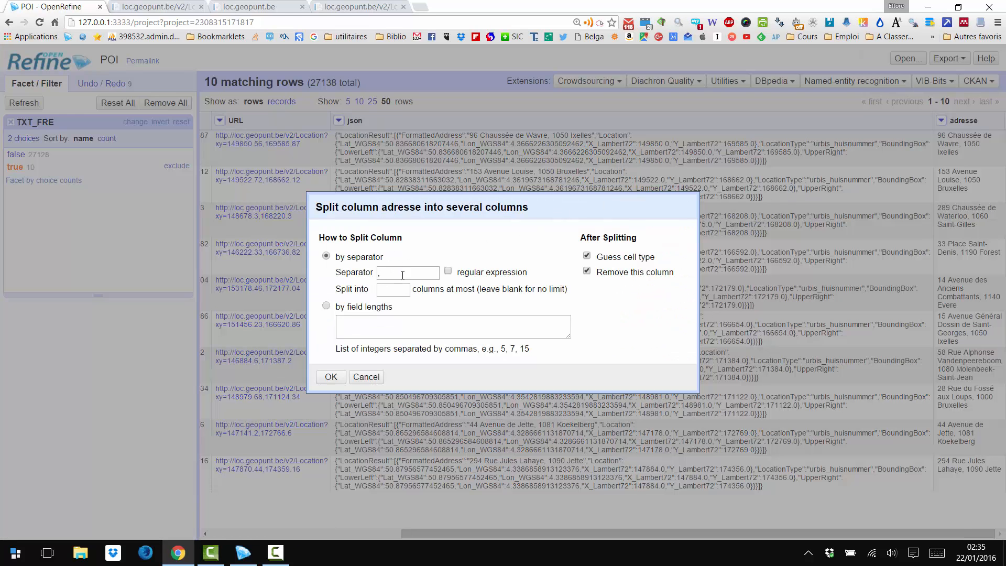
{"action": "left_click", "coordinate": [331, 376]}
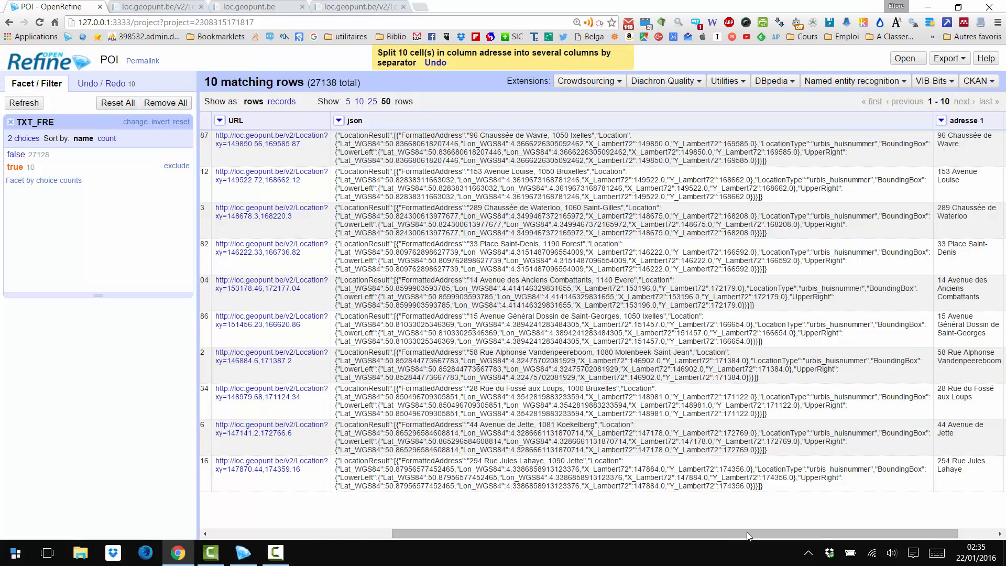
Trim leading and trailing whitespace in the adresse 2 column.
{"action": "left_click_drag", "start_coordinate": [747, 532], "coordinate": [860, 530]}
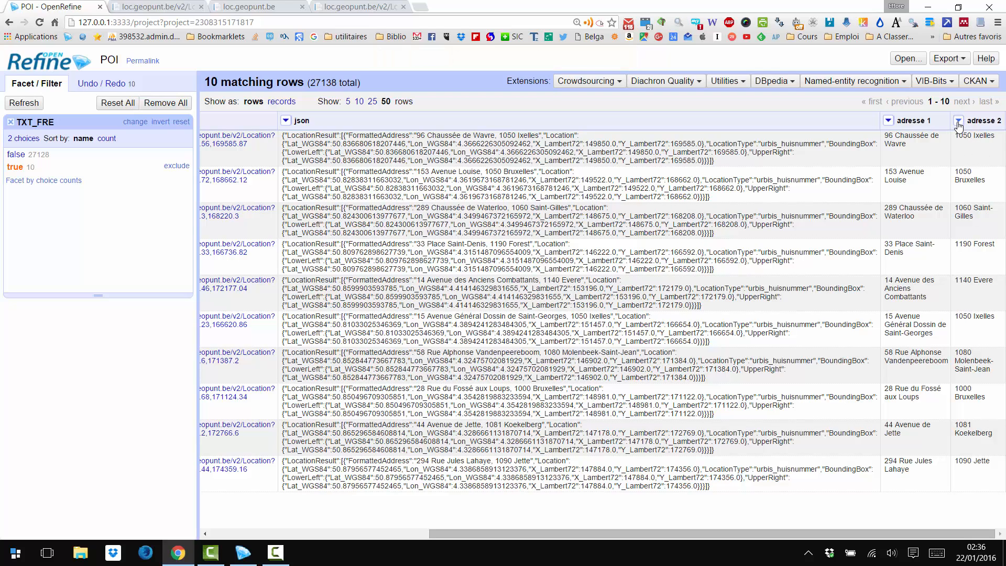
{"action": "left_click", "coordinate": [959, 120]}
{"action": "mouse_move", "coordinate": [950, 173]}
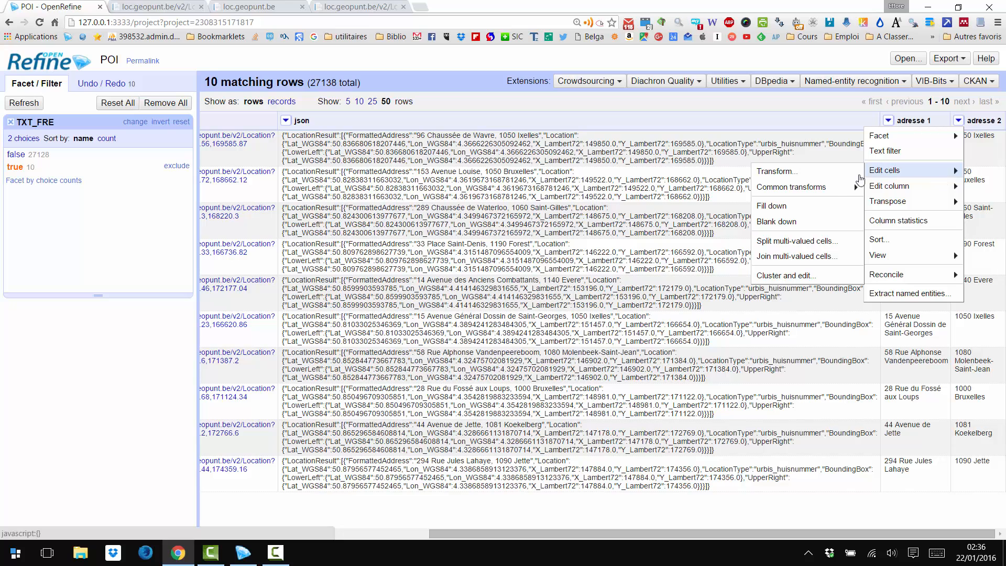
{"action": "mouse_move", "coordinate": [844, 189]}
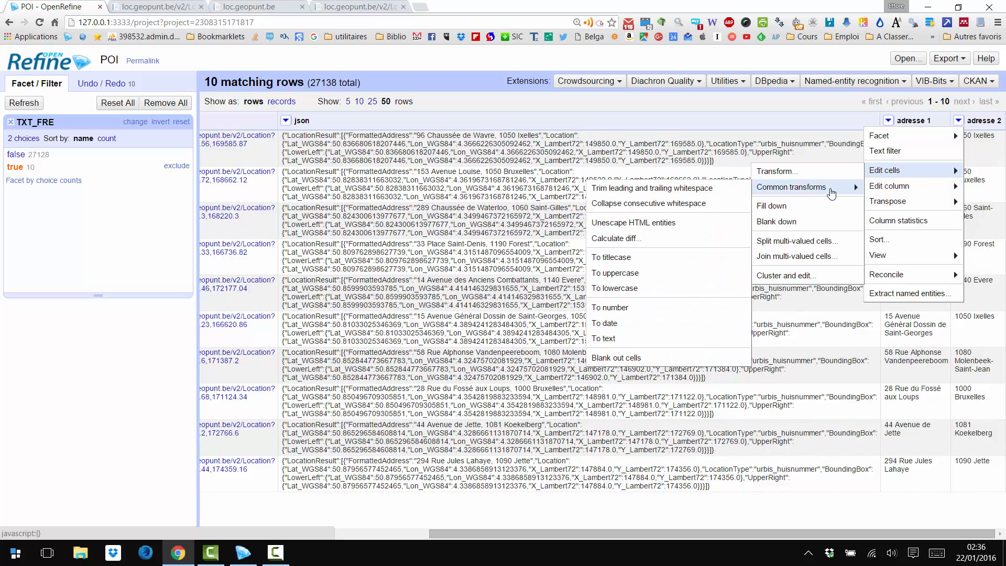
{"action": "left_click", "coordinate": [667, 194]}
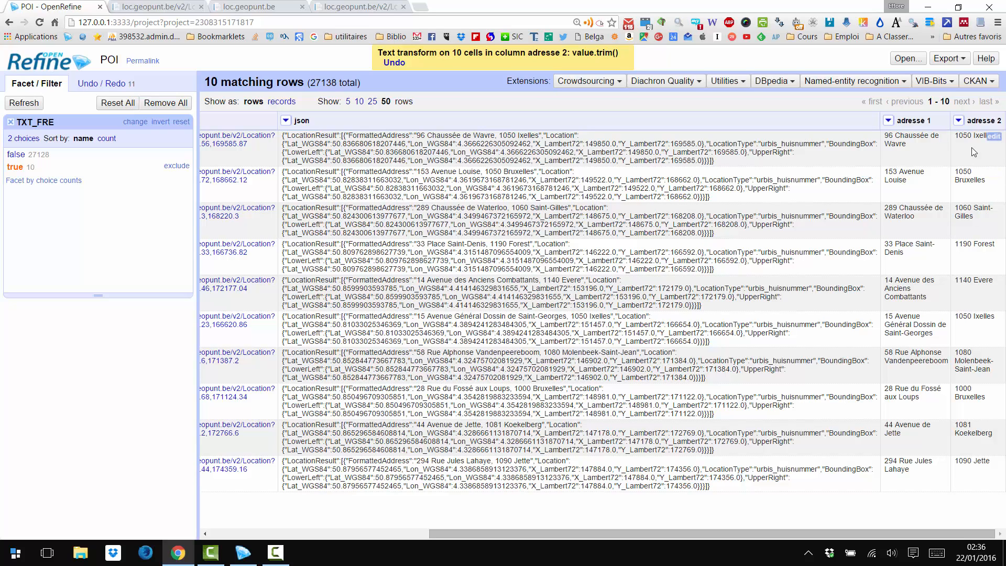
Split the adresse 1 column by a space separator into at most 2 columns, separating house number from street.
{"action": "left_click", "coordinate": [889, 121]}
{"action": "mouse_move", "coordinate": [906, 170]}
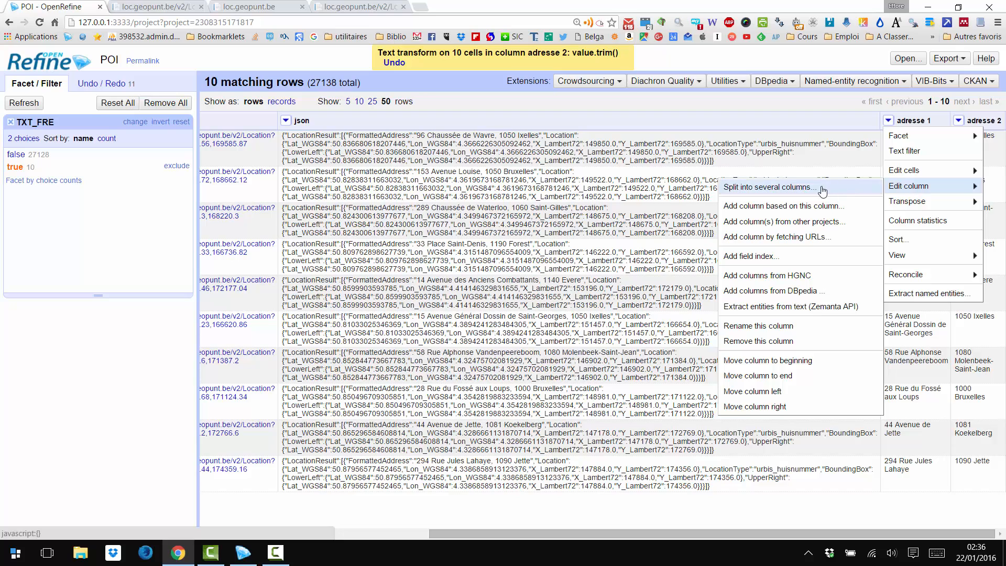
{"action": "left_click", "coordinate": [824, 190]}
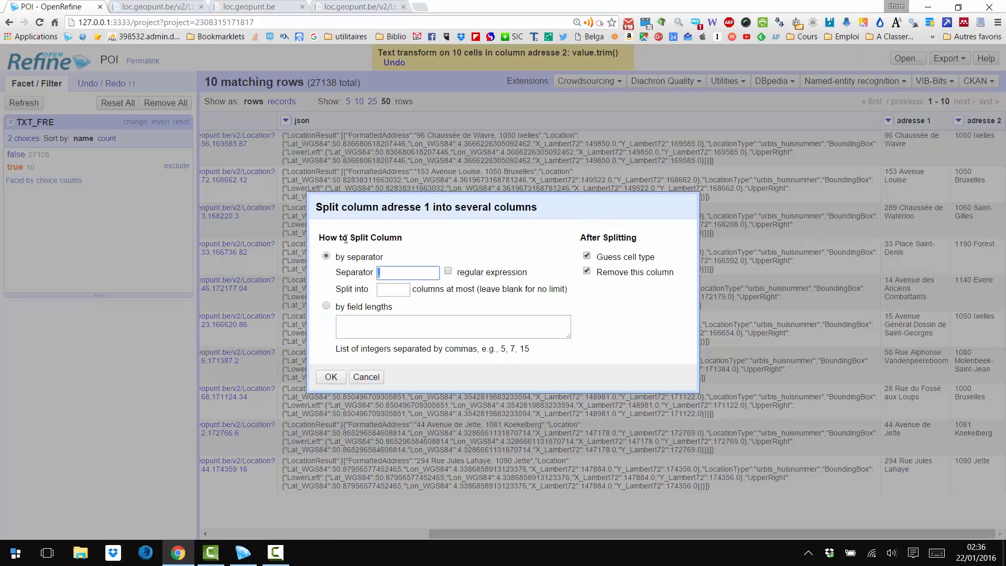
{"action": "left_click", "coordinate": [403, 285]}
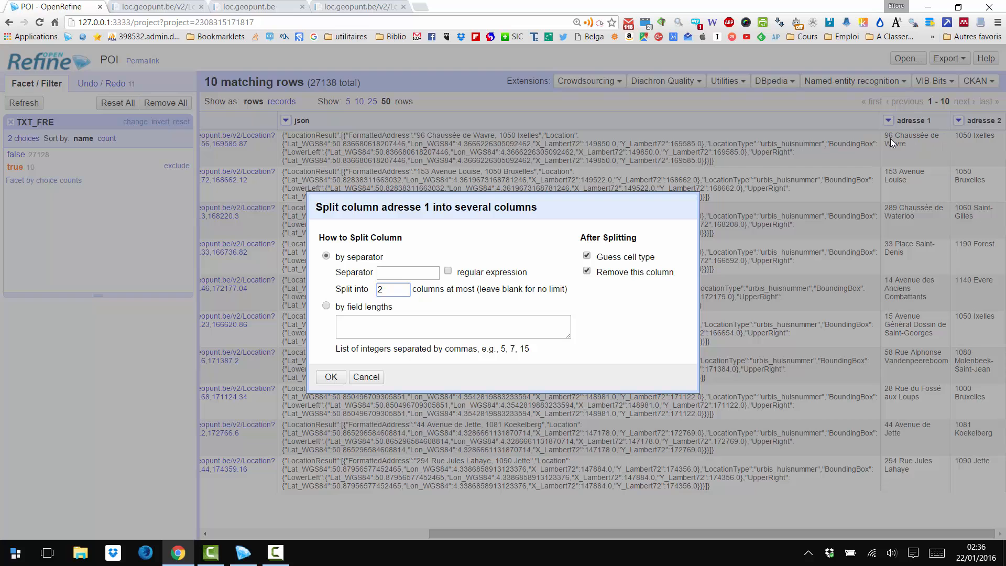
{"action": "left_click", "coordinate": [331, 377]}
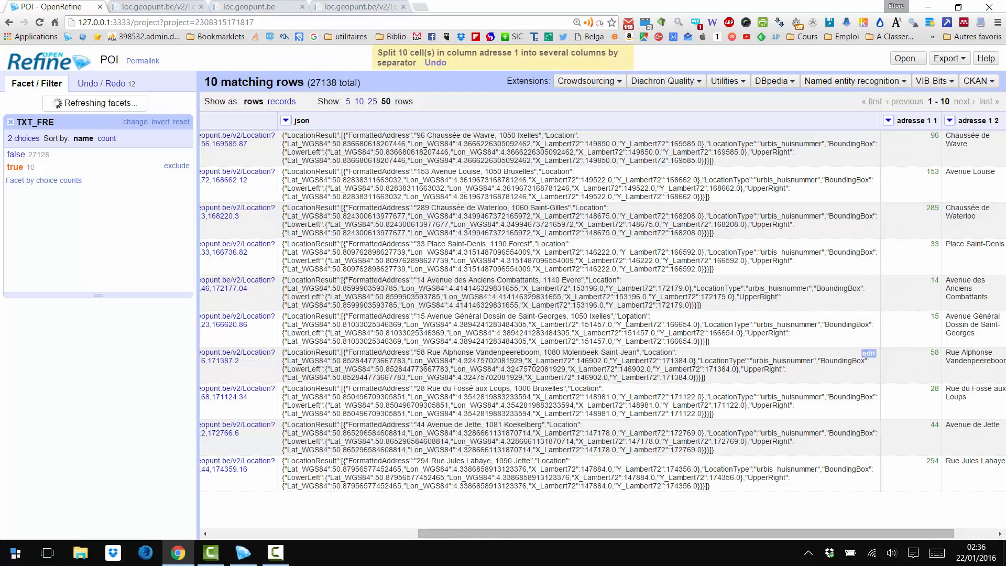
Split the adresse 2 column by a space separator into at most 2 columns, separating postal code from municipality.
{"action": "left_click_drag", "start_coordinate": [824, 533], "coordinate": [865, 534]}
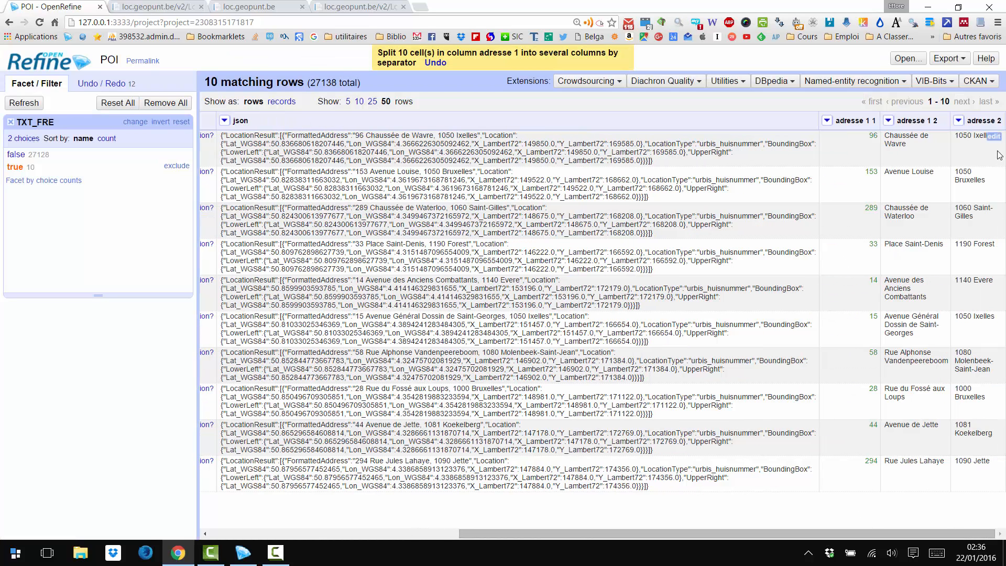
{"action": "left_click", "coordinate": [958, 121]}
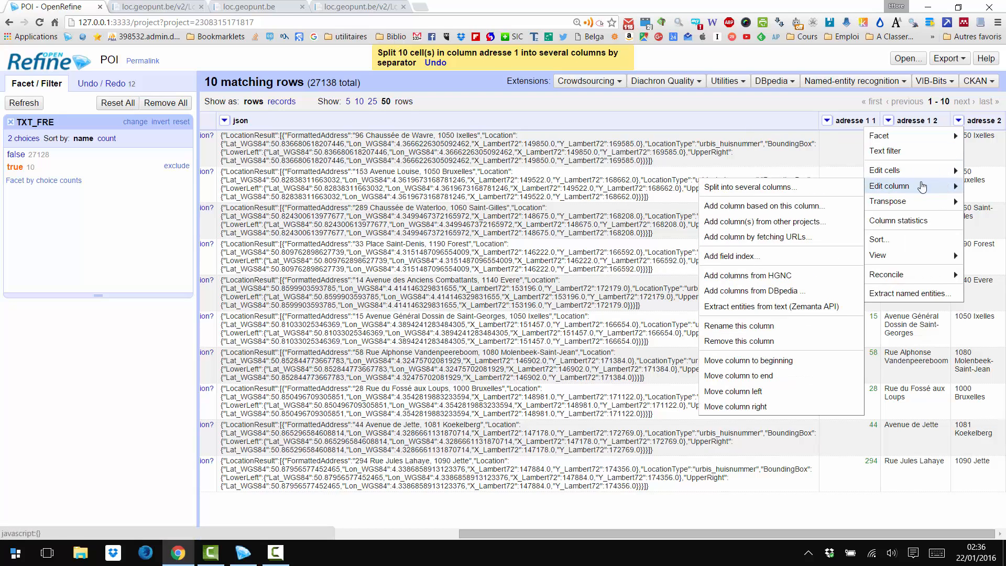
{"action": "left_click", "coordinate": [760, 189]}
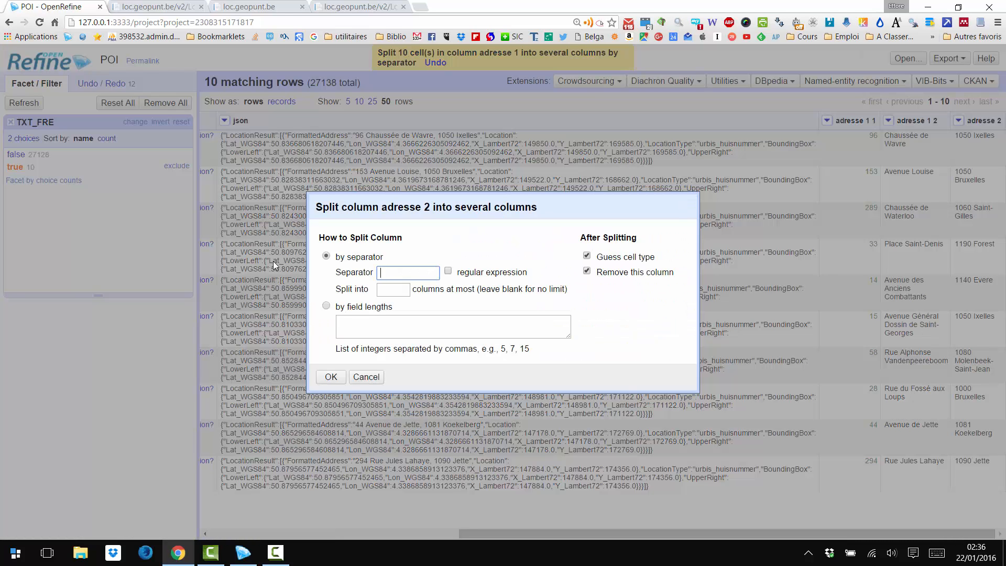
{"action": "type", "text": "v"}
{"action": "key", "text": "BackSpace"}
{"action": "left_click", "coordinate": [394, 287]}
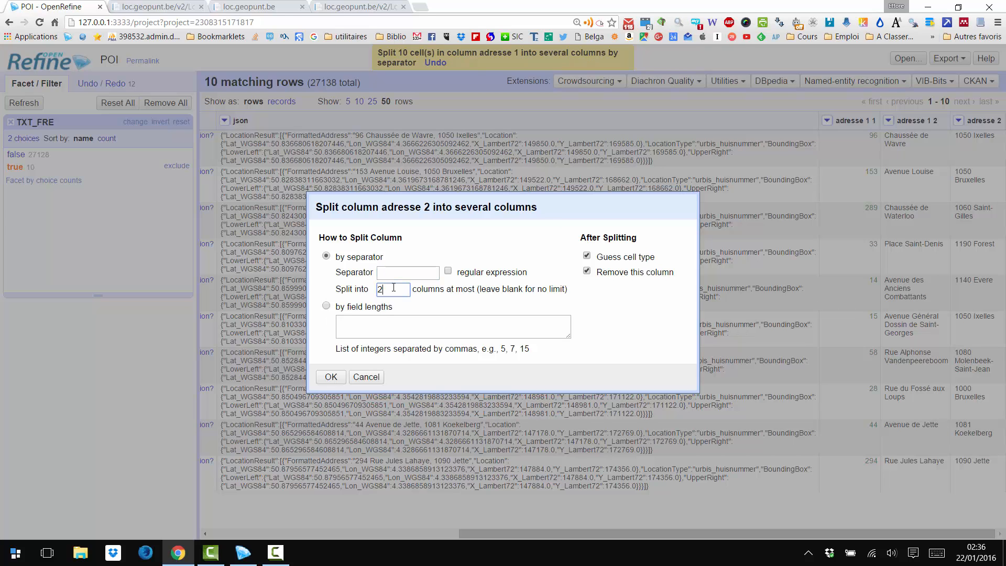
{"action": "left_click", "coordinate": [331, 377]}
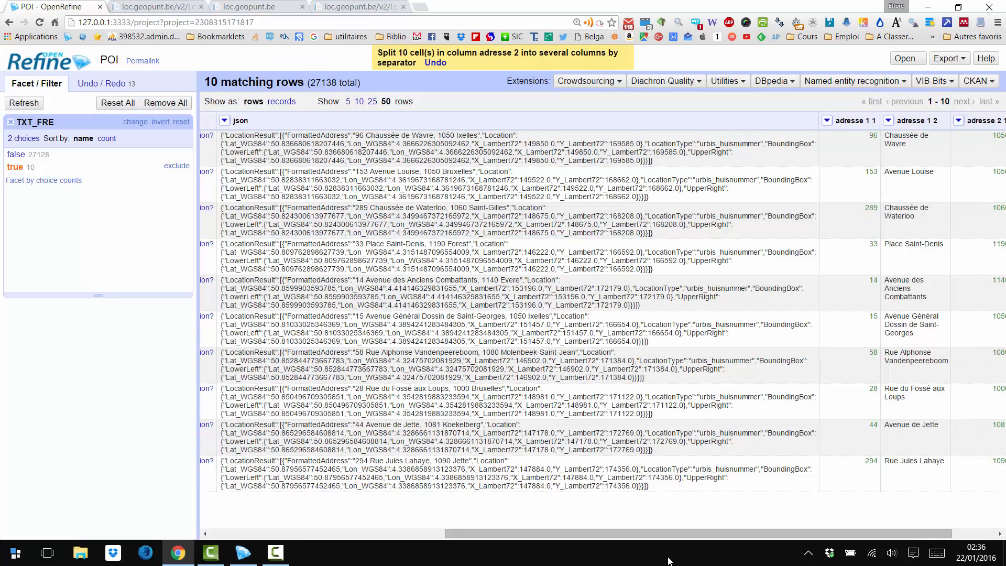
{"action": "left_click_drag", "start_coordinate": [684, 541], "coordinate": [915, 541]}
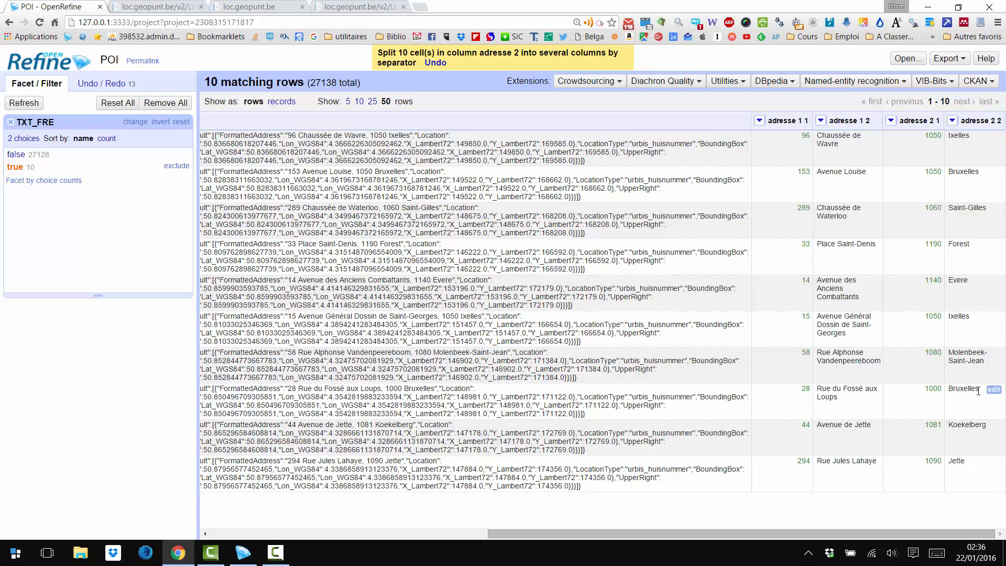
{"action": "mouse_move", "coordinate": [661, 529]}
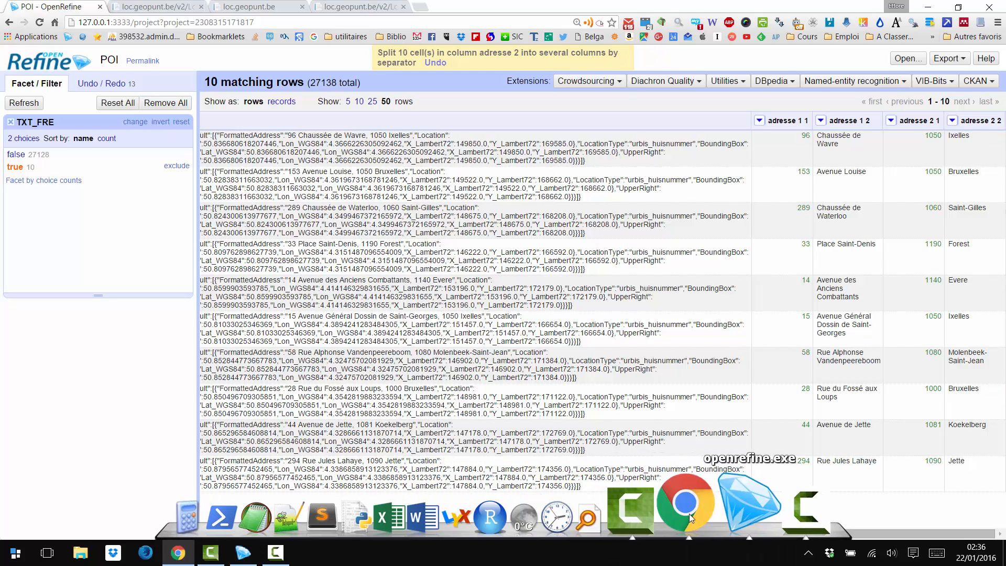